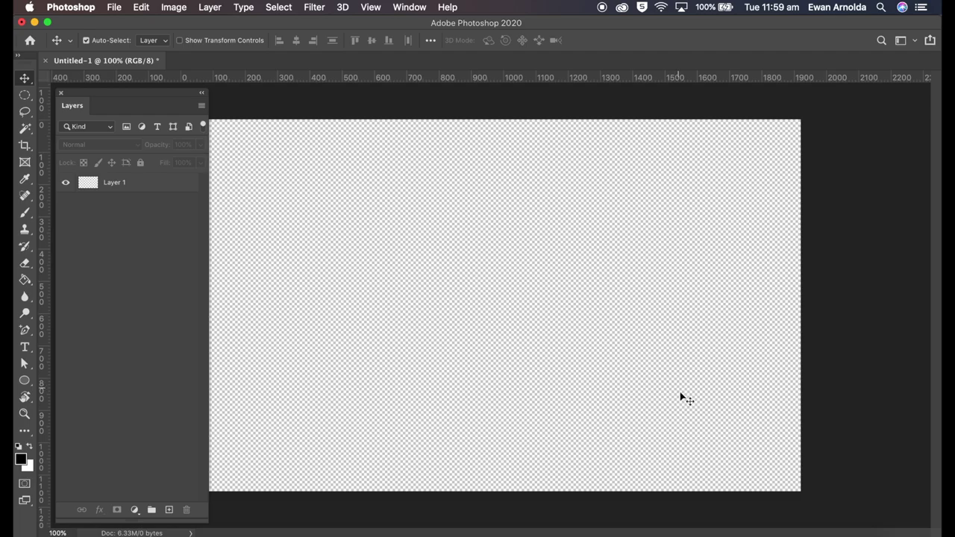
Step: Switch to Firefox and go to zazzle.com
{"action": "left_click", "coordinate": [743, 533]}
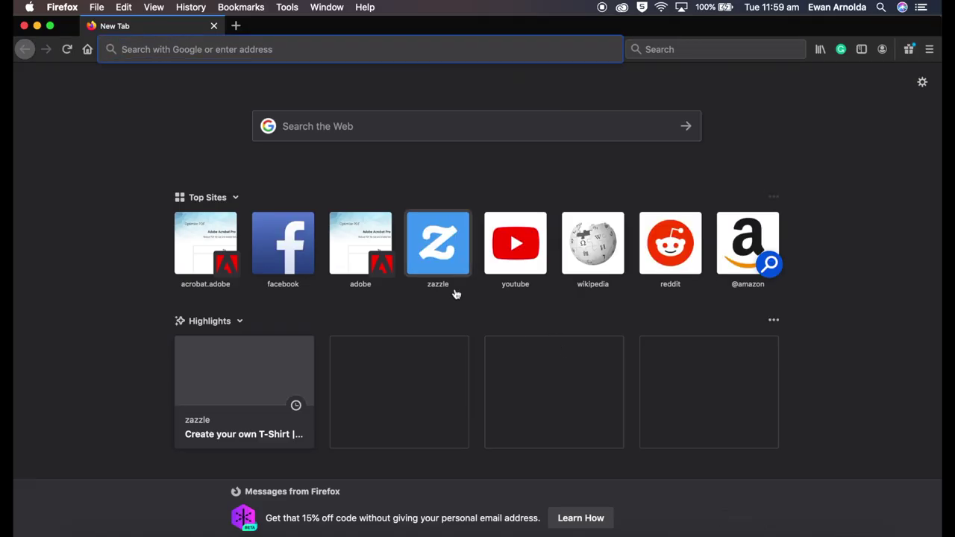
{"action": "type", "text": "zazzle.com/"}
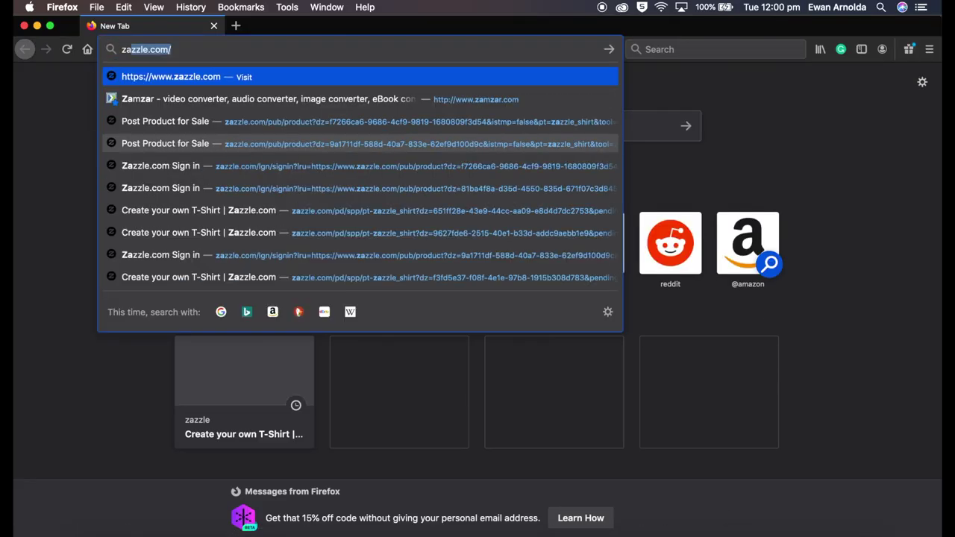
{"action": "key", "text": "Return"}
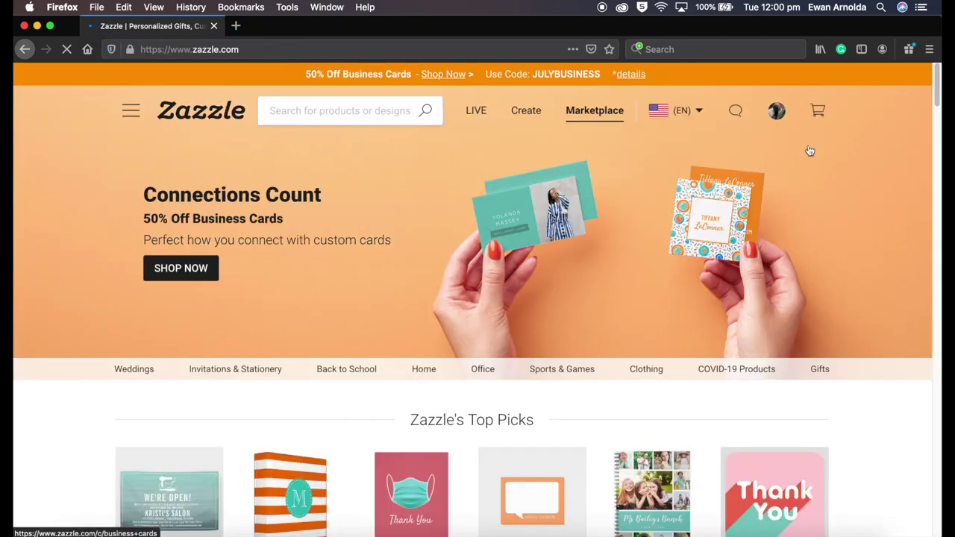
Step: From the account menu, open the profile's stores and browse the Design A Studios store page
{"action": "mouse_move", "coordinate": [777, 109]}
{"action": "left_click", "coordinate": [741, 191]}
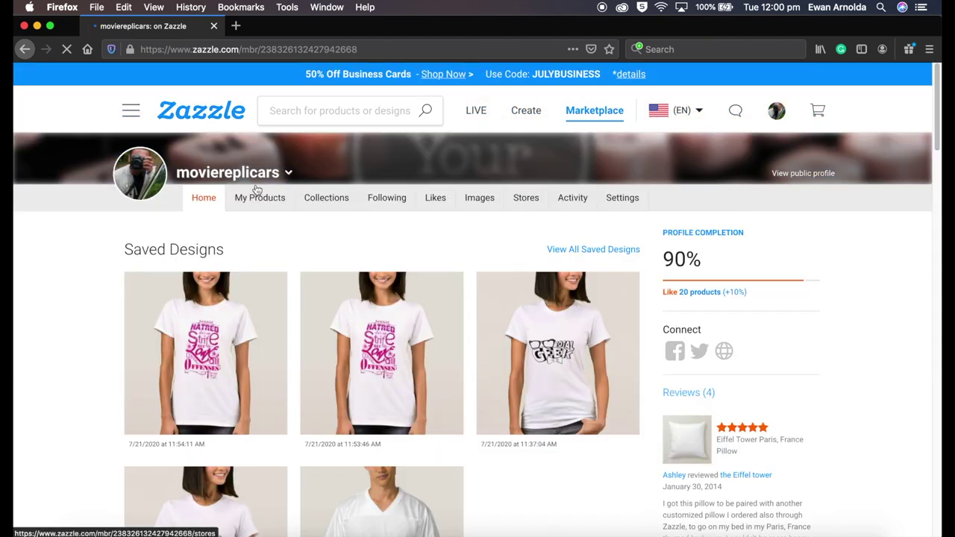
{"action": "left_click", "coordinate": [239, 173]}
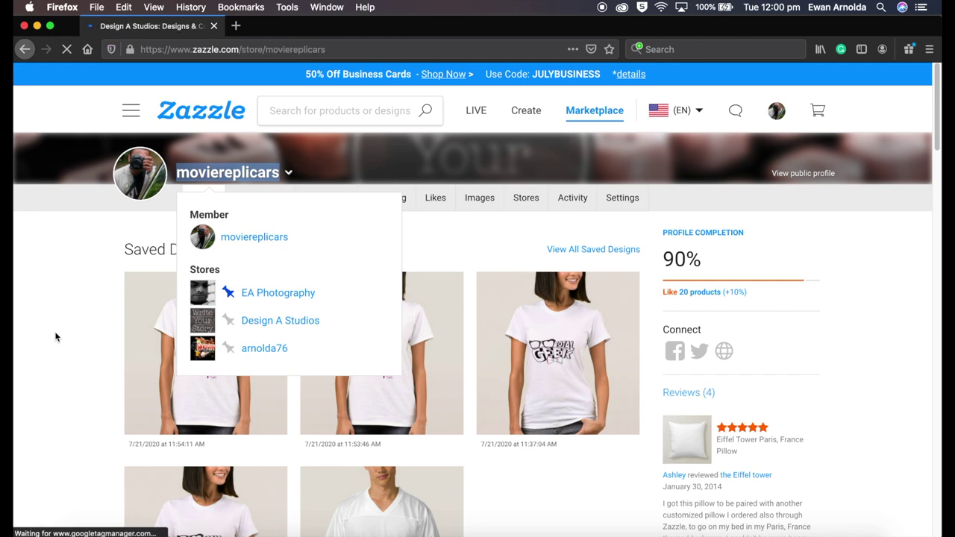
{"action": "scroll", "coordinate": [55, 337], "scroll_direction": "down", "scroll_amount": 10}
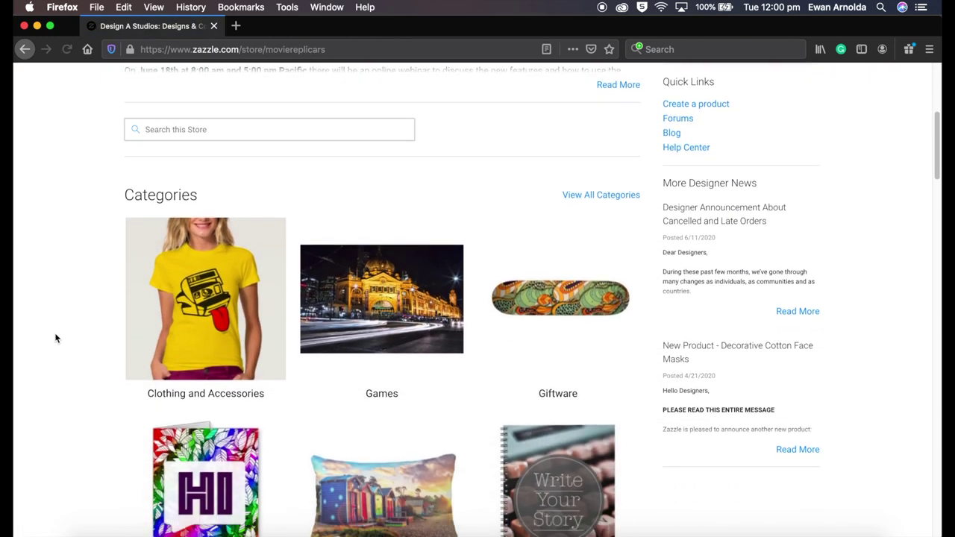
{"action": "scroll", "coordinate": [54, 337], "scroll_direction": "down", "scroll_amount": 18}
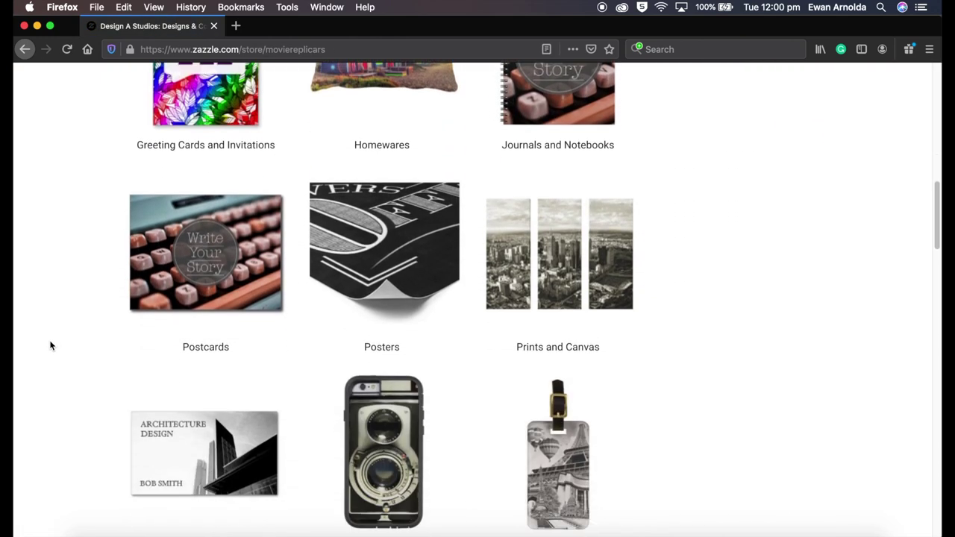
{"action": "scroll", "coordinate": [50, 344], "scroll_direction": "down", "scroll_amount": 10}
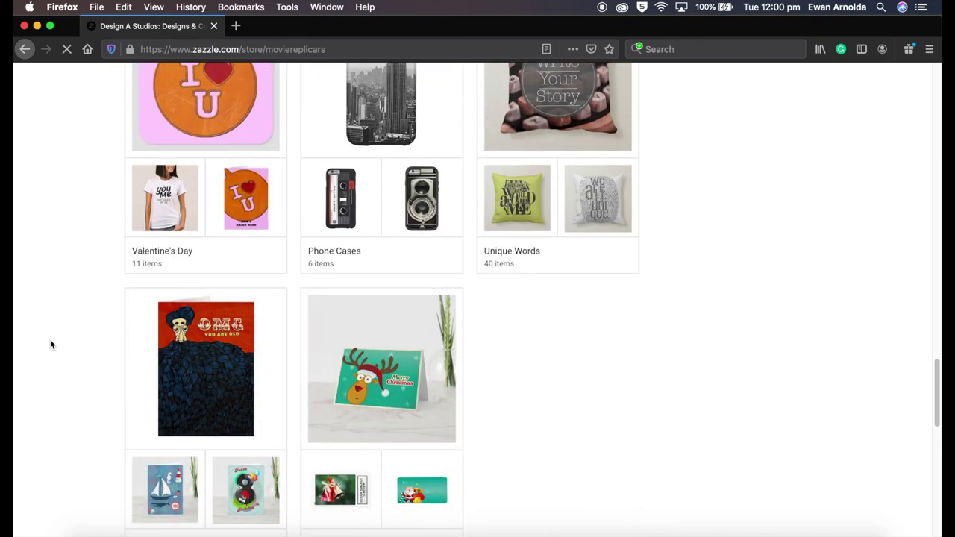
{"action": "scroll", "coordinate": [50, 344], "scroll_direction": "up", "scroll_amount": 13}
{"action": "scroll", "coordinate": [51, 344], "scroll_direction": "up", "scroll_amount": 20}
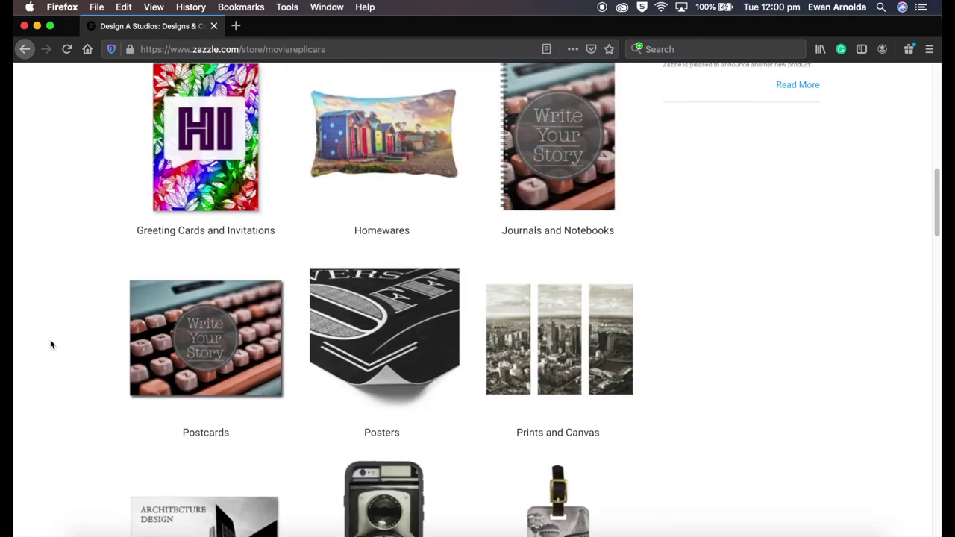
{"action": "scroll", "coordinate": [50, 344], "scroll_direction": "up", "scroll_amount": 2}
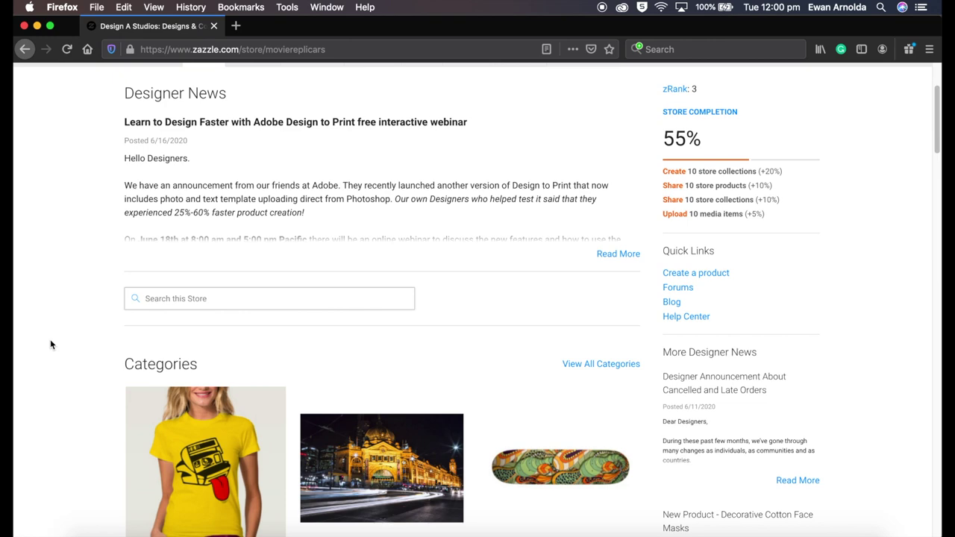
{"action": "scroll", "coordinate": [50, 344], "scroll_direction": "up", "scroll_amount": 4}
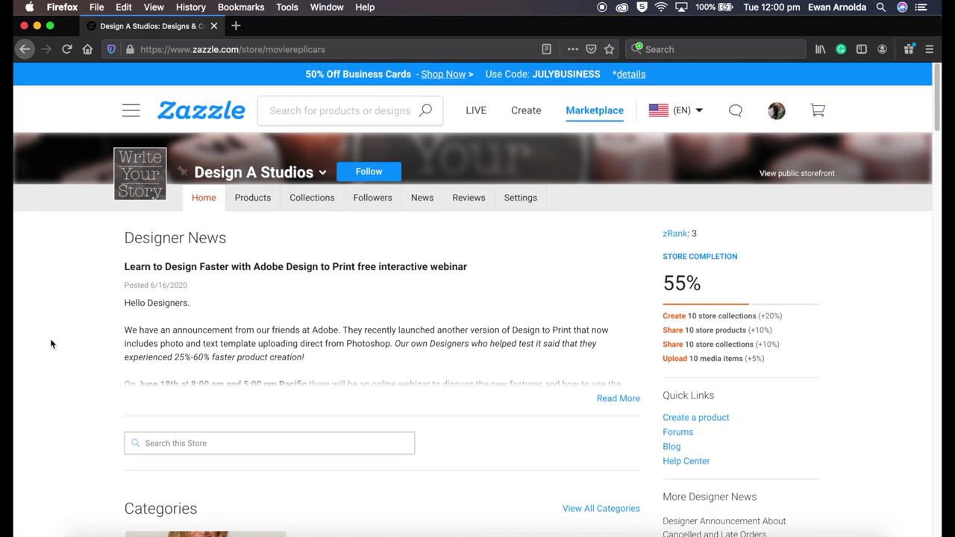
Step: Back in Photoshop, open Window > Extensions > Adobe Design to Print and move the panel into place
{"action": "left_click", "coordinate": [37, 26]}
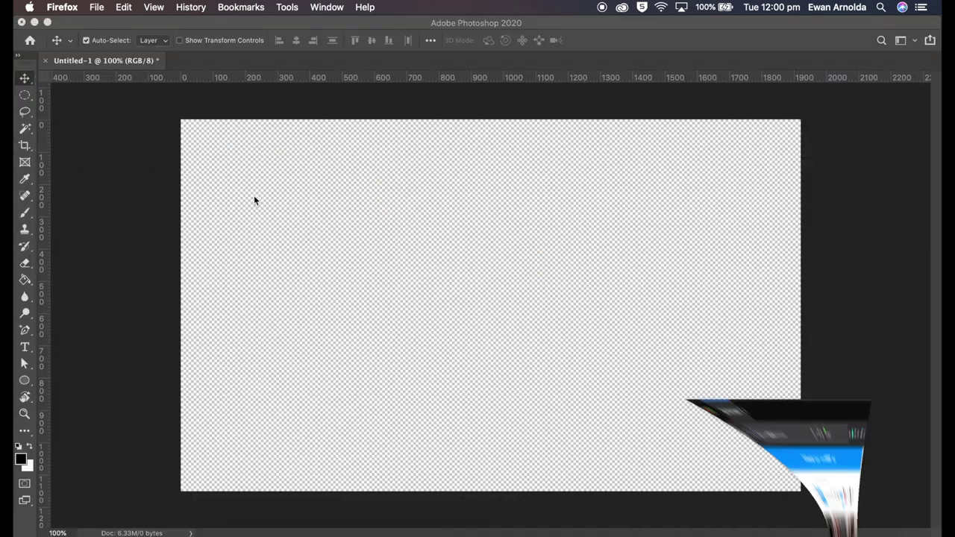
{"action": "left_click", "coordinate": [442, 282]}
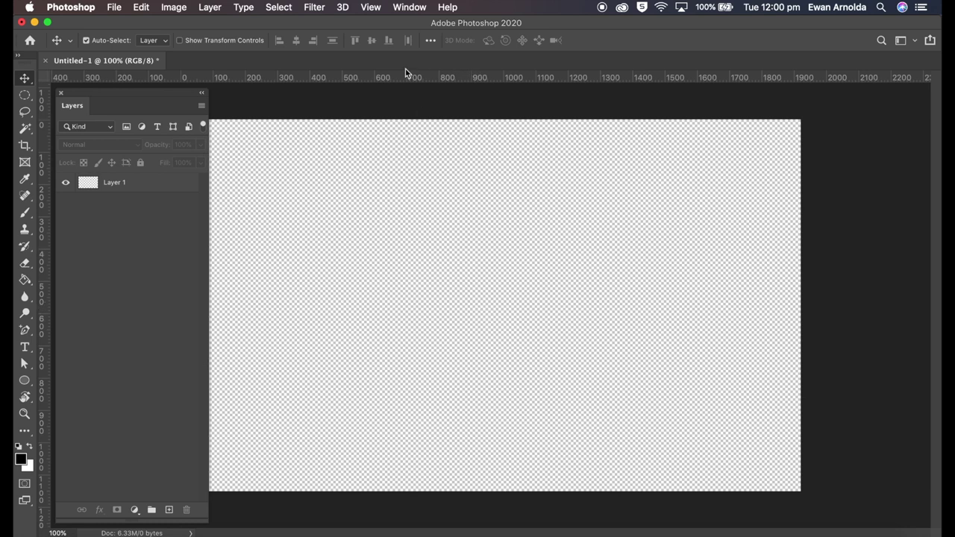
{"action": "left_click", "coordinate": [409, 7]}
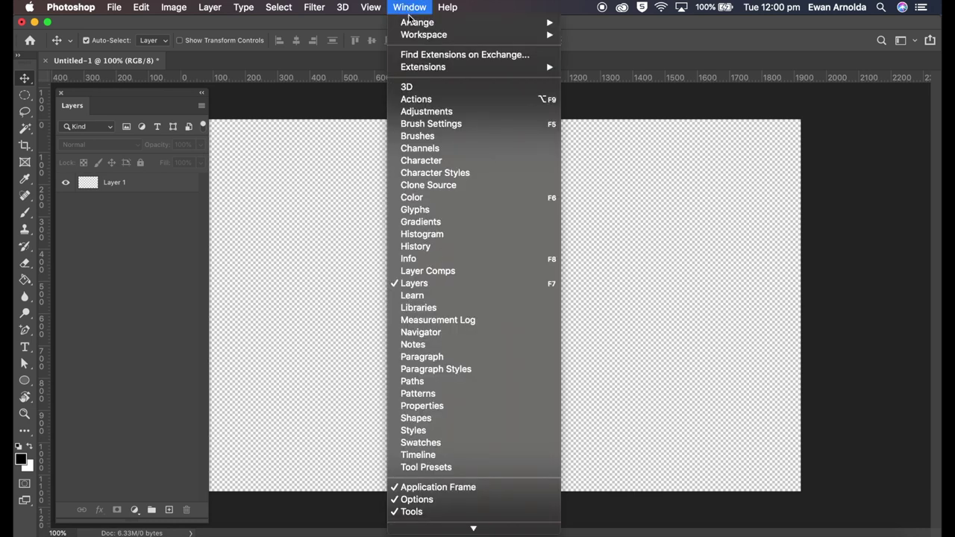
{"action": "mouse_move", "coordinate": [423, 67]}
{"action": "left_click", "coordinate": [615, 81]}
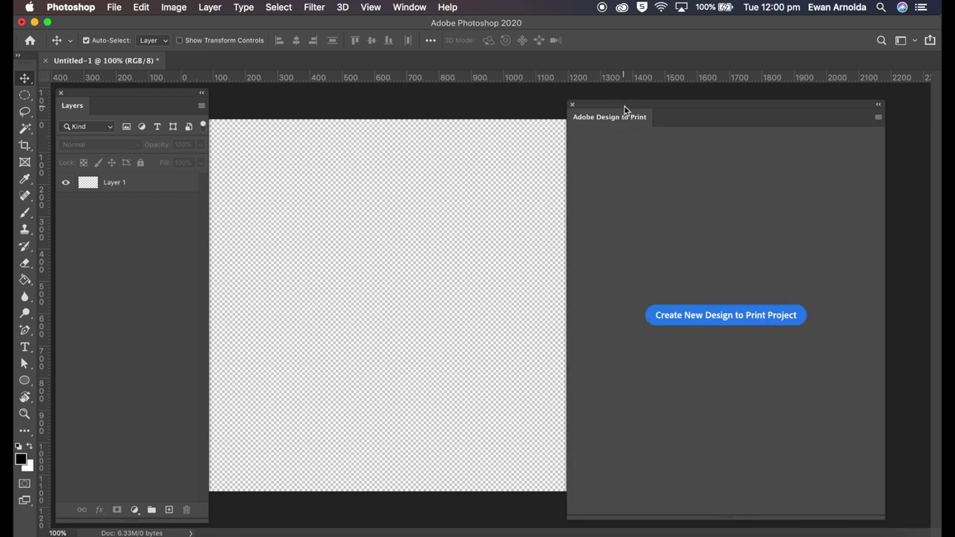
{"action": "left_click_drag", "start_coordinate": [624, 109], "coordinate": [634, 98]}
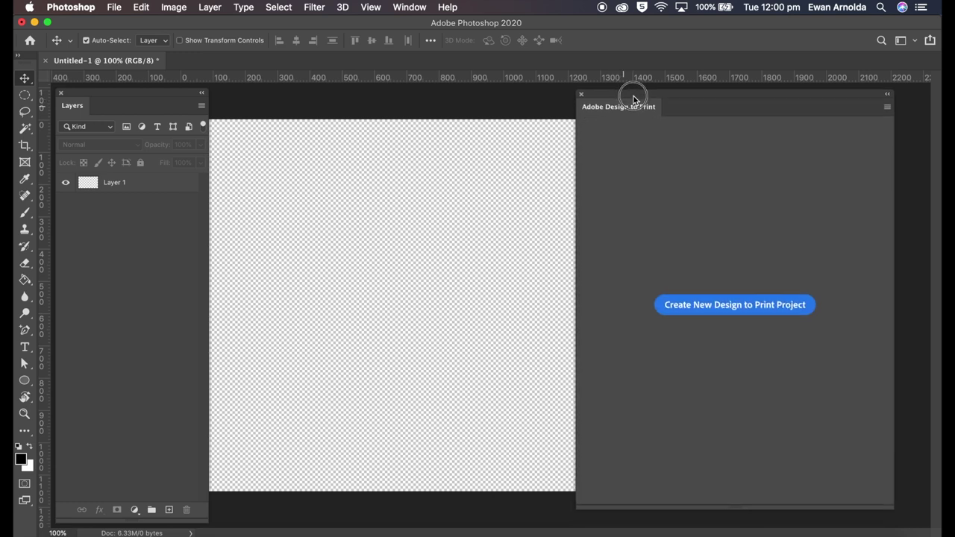
Step: Start a new project and pick Men's Basic American Apparel T-Shirt under Clothing & Shoes > Men, enlarging the dialog
{"action": "left_click", "coordinate": [734, 306]}
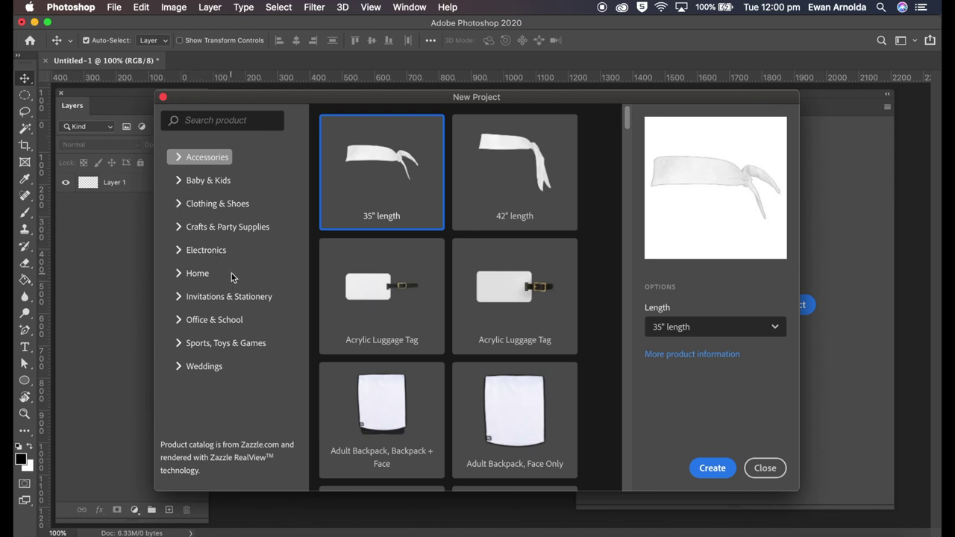
{"action": "left_click", "coordinate": [180, 206]}
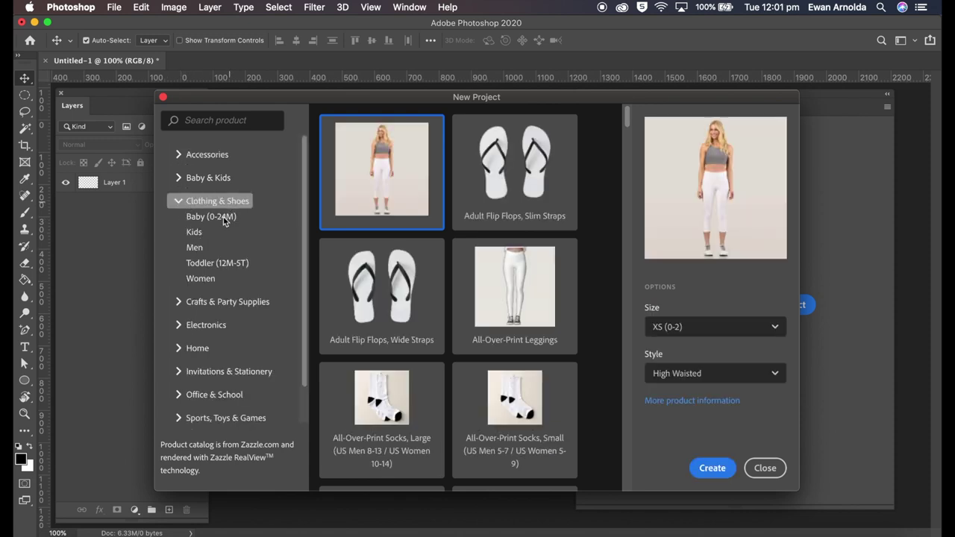
{"action": "left_click", "coordinate": [195, 248]}
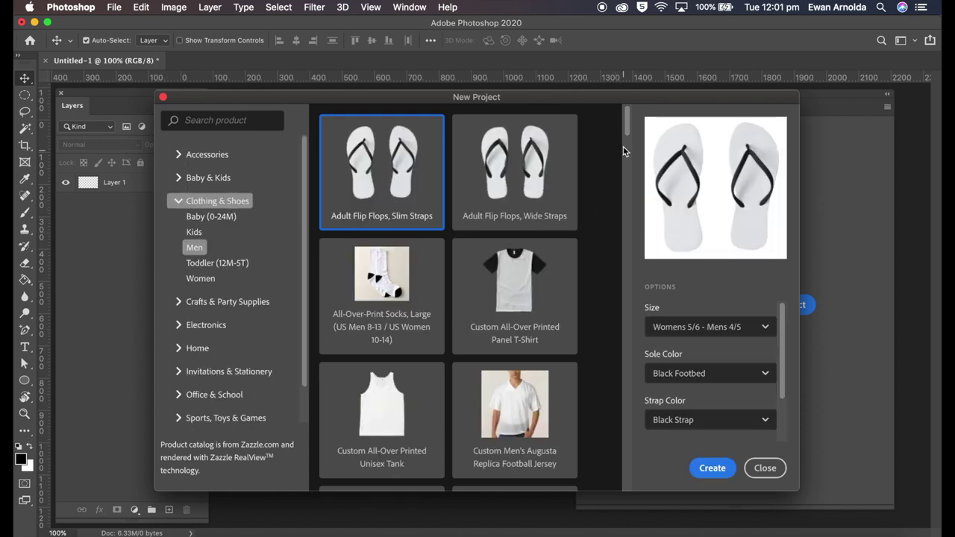
{"action": "left_click_drag", "start_coordinate": [624, 152], "coordinate": [622, 431]}
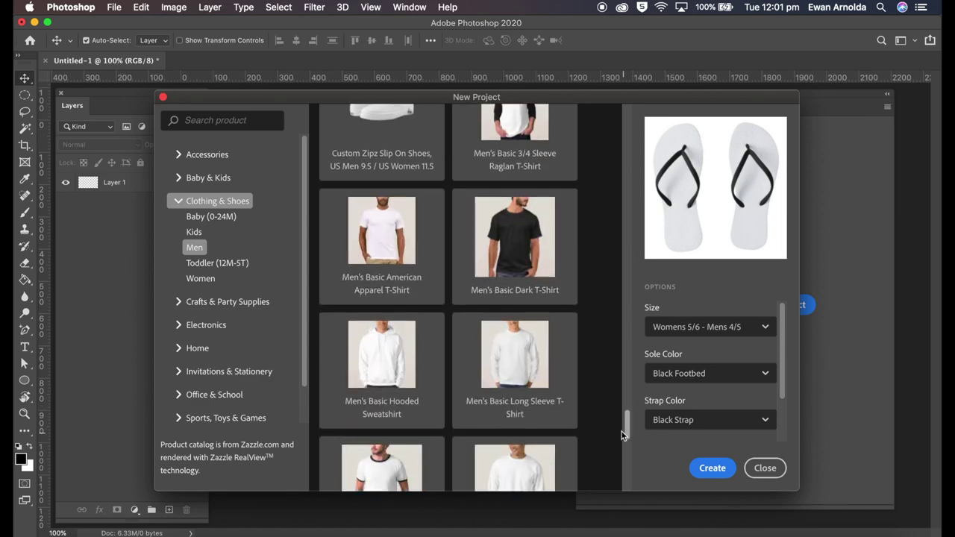
{"action": "left_click", "coordinate": [394, 263]}
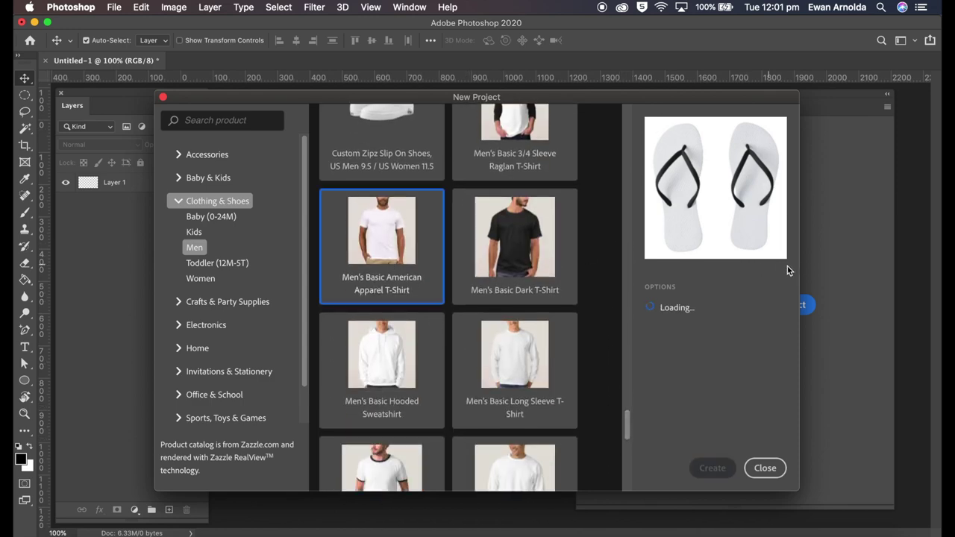
{"action": "left_click_drag", "start_coordinate": [798, 266], "coordinate": [848, 264]}
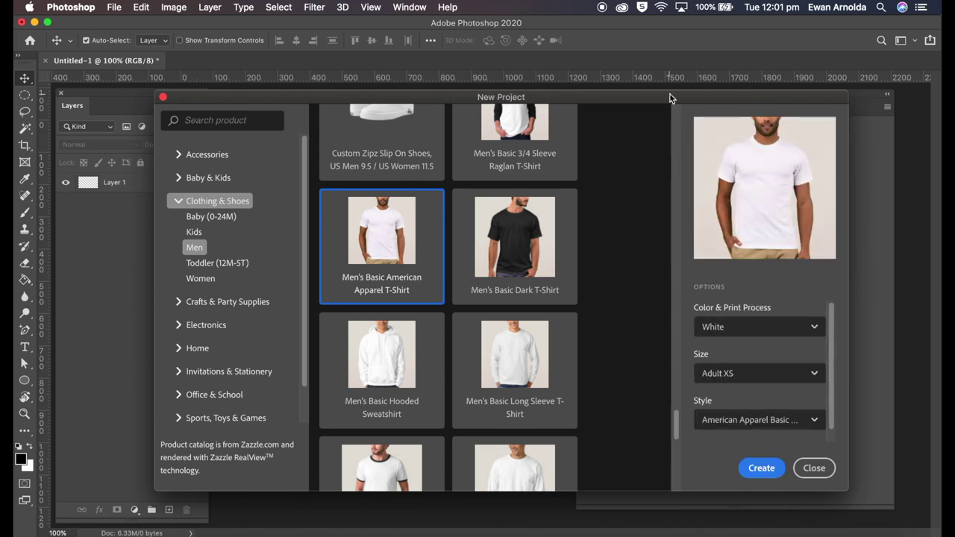
{"action": "left_click_drag", "start_coordinate": [670, 94], "coordinate": [668, 72]}
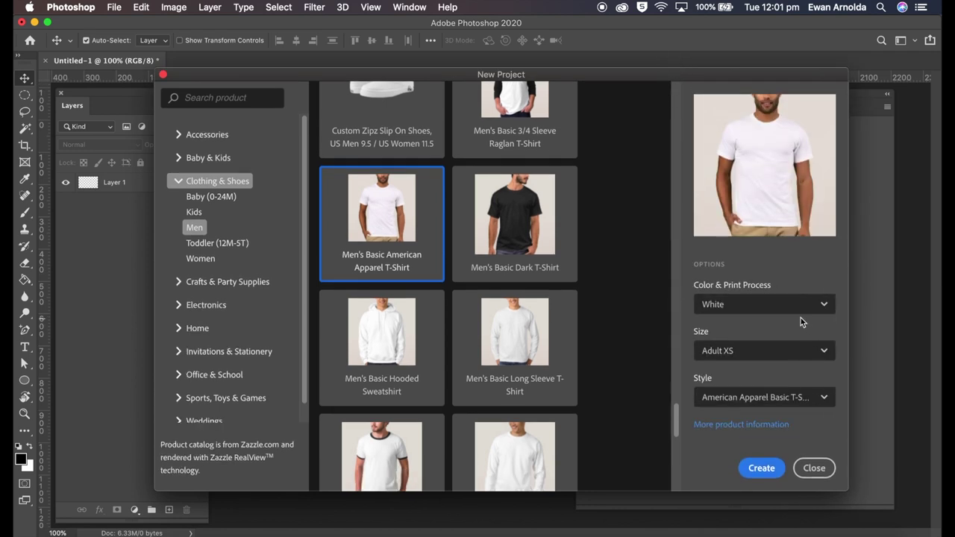
{"action": "left_click", "coordinate": [733, 305]}
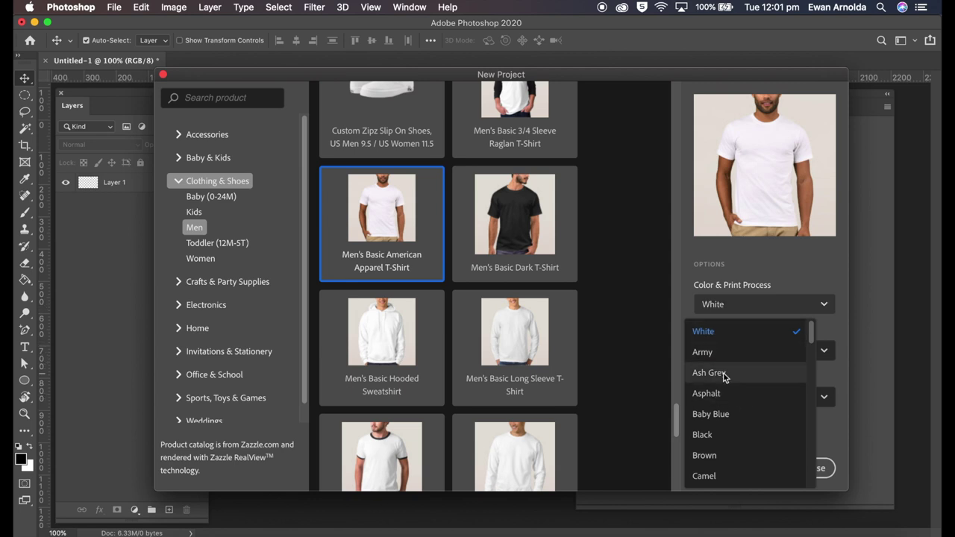
Step: Set the shirt colour to Ash Grey and the size to Adult M
{"action": "key", "text": "Escape"}
{"action": "key", "text": "Down"}
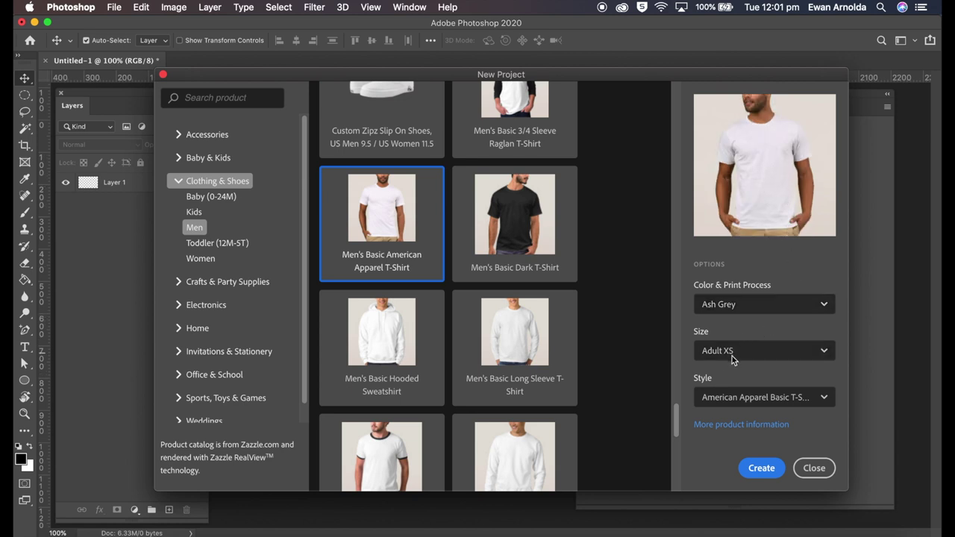
{"action": "left_click", "coordinate": [793, 357]}
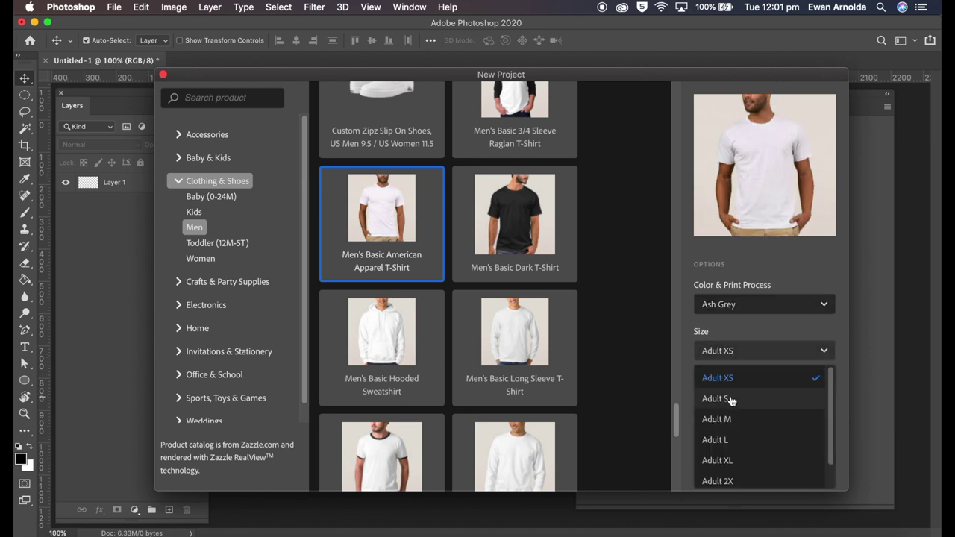
{"action": "left_click", "coordinate": [742, 354]}
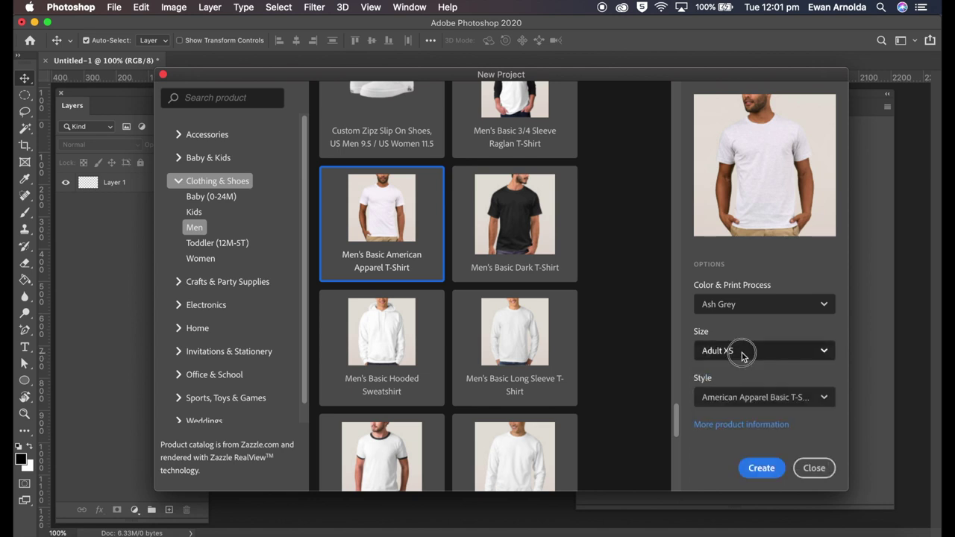
{"action": "left_click", "coordinate": [742, 354]}
{"action": "left_click", "coordinate": [731, 423]}
Step: Choose the Basic T-Shirt style and create the project
{"action": "left_click", "coordinate": [774, 399]}
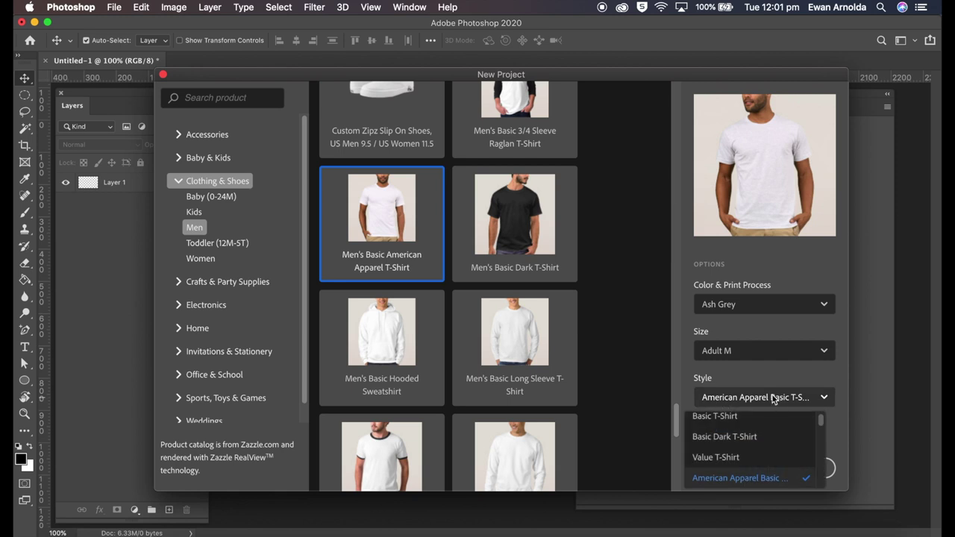
{"action": "mouse_move", "coordinate": [821, 420]}
{"action": "left_mouse_down"}
{"action": "mouse_move", "coordinate": [824, 430]}
{"action": "mouse_move", "coordinate": [824, 414]}
{"action": "left_mouse_up"}
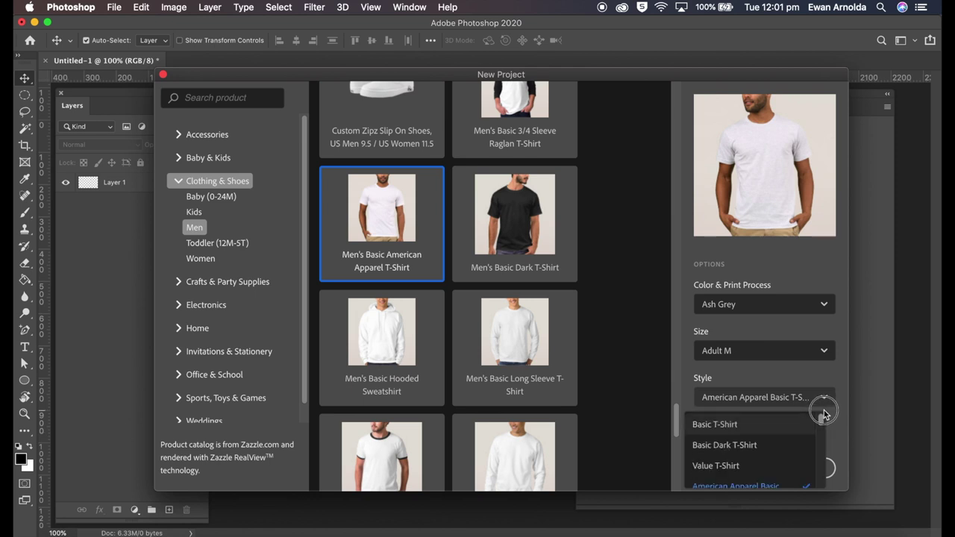
{"action": "left_click", "coordinate": [725, 428]}
{"action": "left_click", "coordinate": [762, 470]}
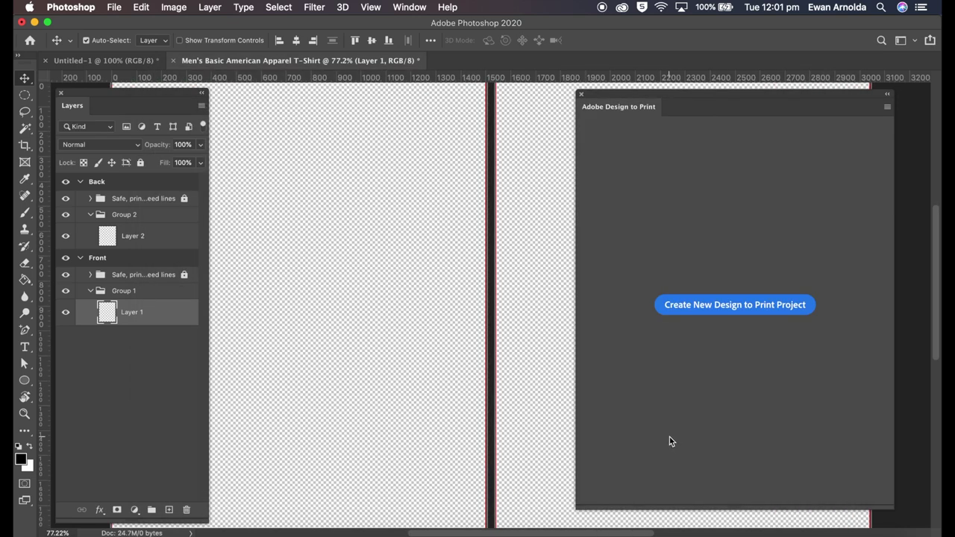
Step: Zoom out to show both Front and Back artboards and check the Front Full and Front mockup previews
{"action": "key", "text": "super+minus"}
{"action": "key", "text": "super+minus"}
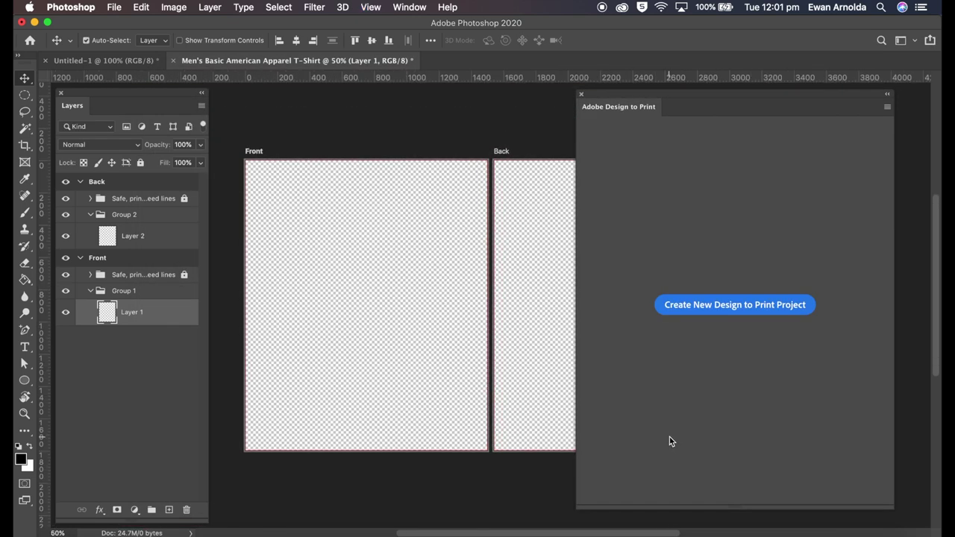
{"action": "left_click_drag", "start_coordinate": [635, 98], "coordinate": [656, 97]}
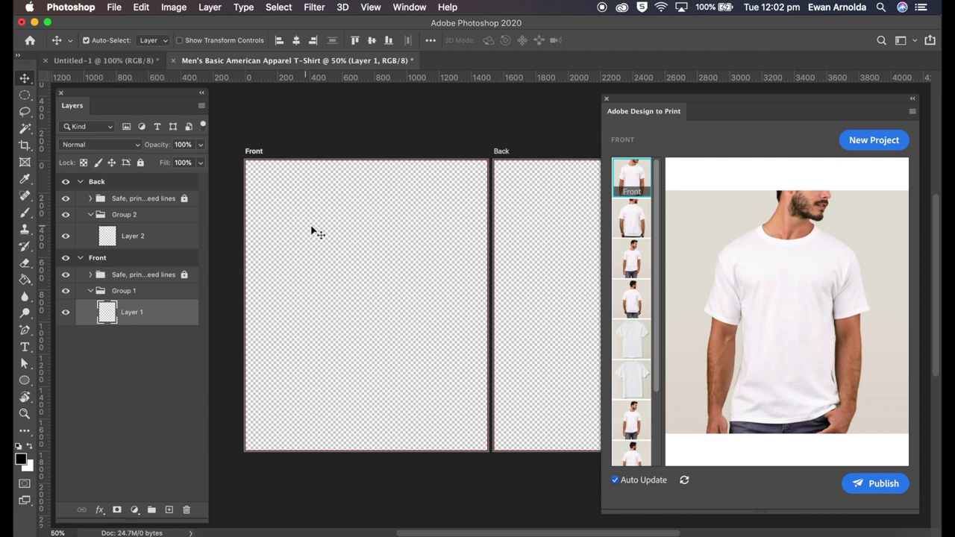
{"action": "left_click", "coordinate": [631, 258]}
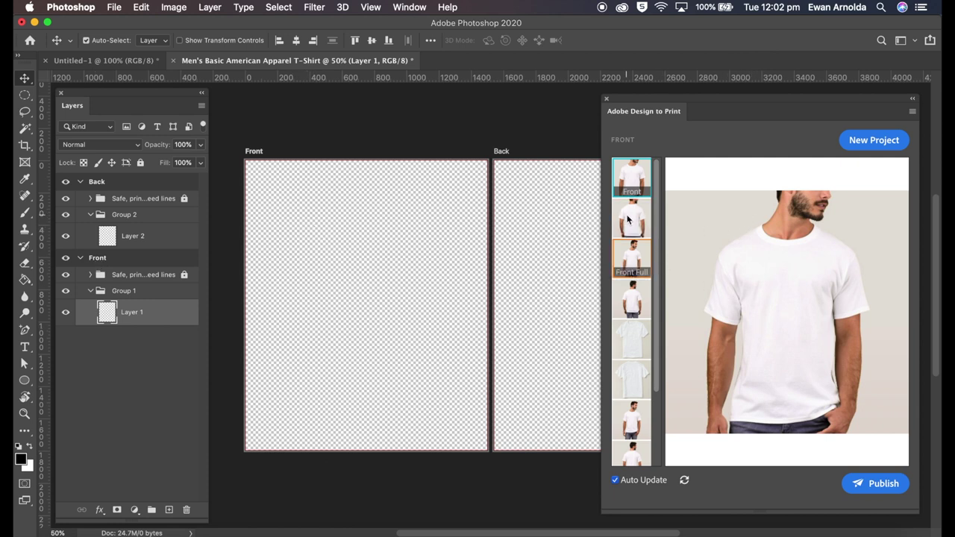
{"action": "left_click", "coordinate": [639, 185]}
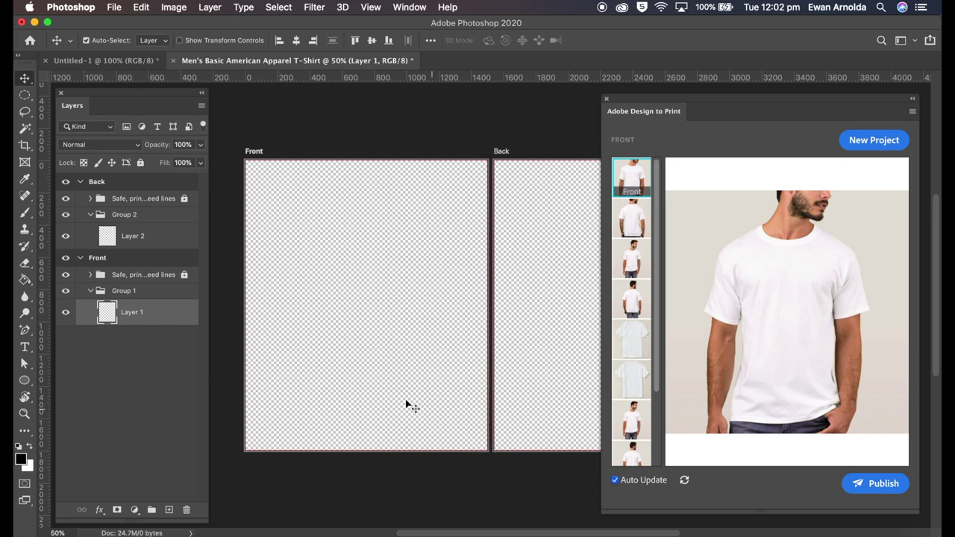
Step: Select Layer 1 in the Front group, then open the Design folder holding total-geek.png
{"action": "left_click", "coordinate": [321, 319]}
{"action": "left_click", "coordinate": [150, 316]}
{"action": "left_click", "coordinate": [127, 294]}
{"action": "double_click", "coordinate": [124, 291]}
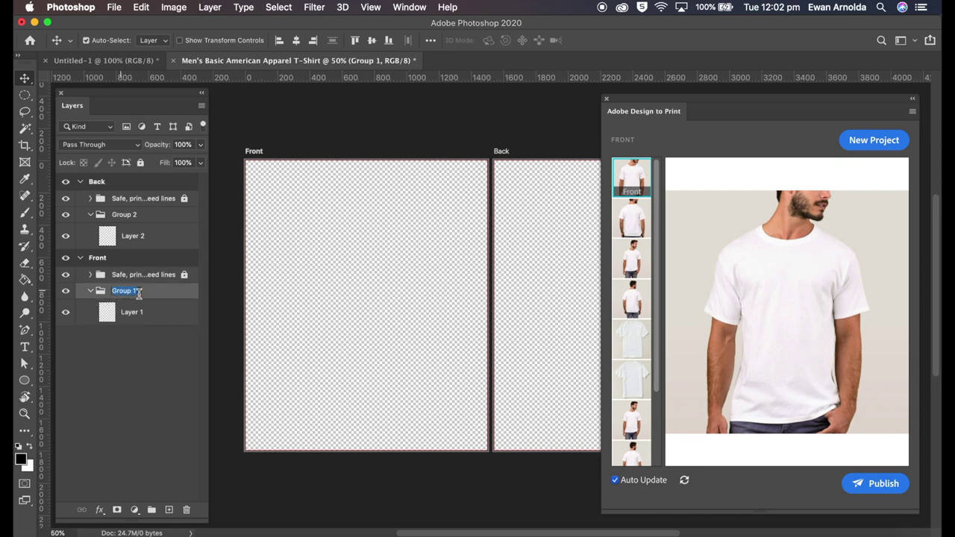
{"action": "left_click", "coordinate": [145, 315]}
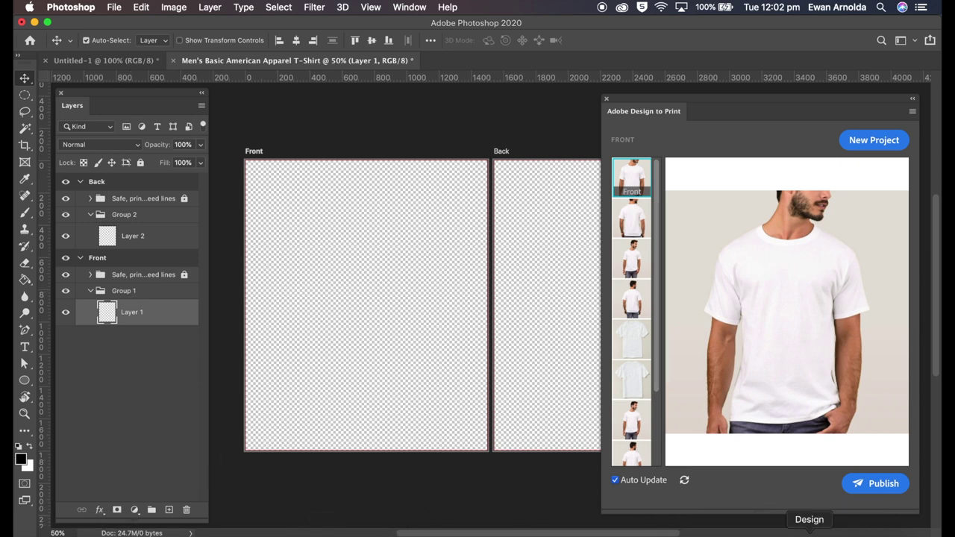
{"action": "left_click", "coordinate": [810, 534]}
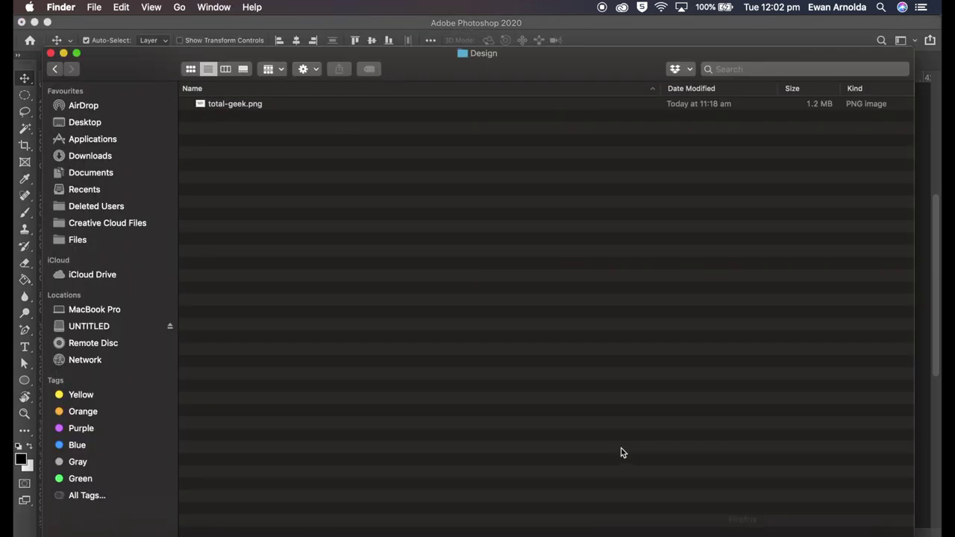
Step: Drop total-geek.png onto the Front artboard, commit it, and move it higher onto the chest
{"action": "left_click_drag", "start_coordinate": [133, 63], "coordinate": [462, 315]}
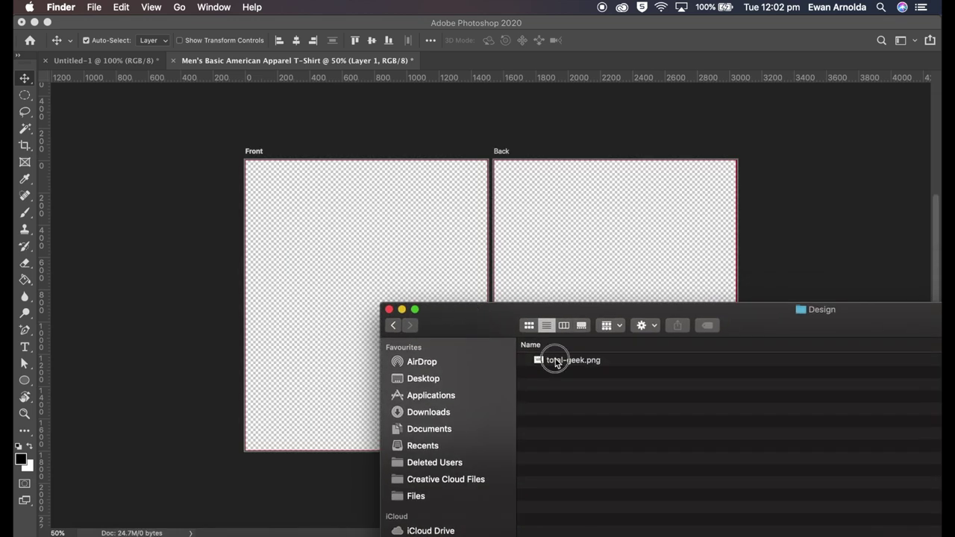
{"action": "left_click_drag", "start_coordinate": [555, 363], "coordinate": [386, 247]}
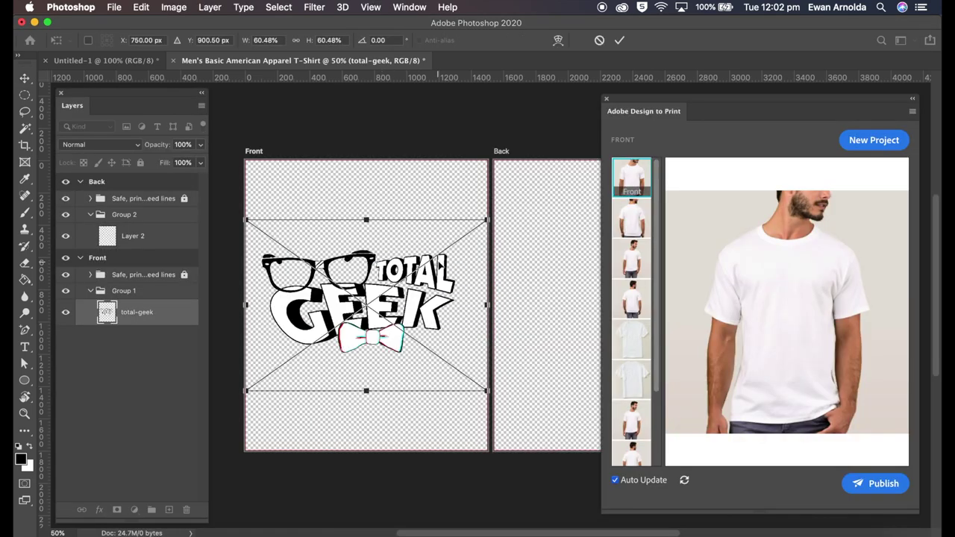
{"action": "left_click", "coordinate": [620, 41]}
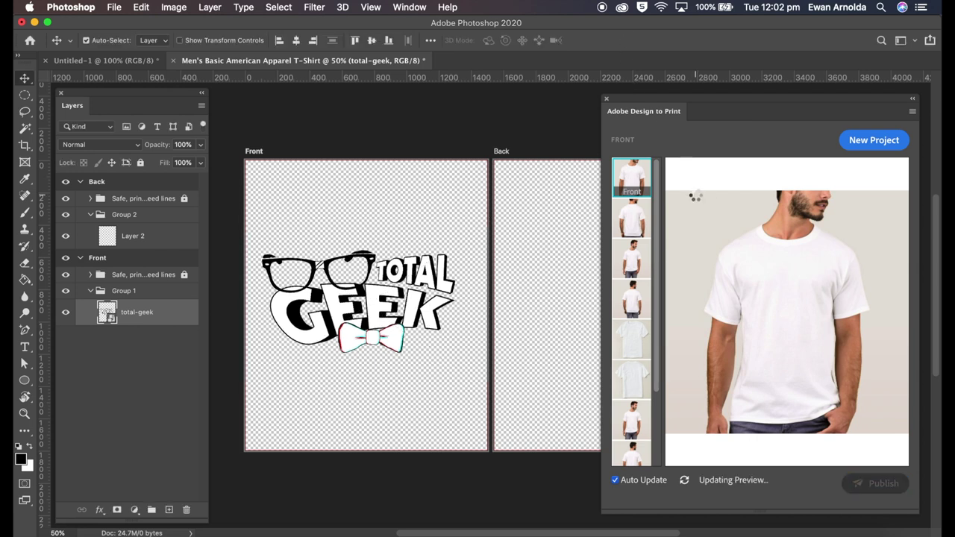
{"action": "left_click_drag", "start_coordinate": [709, 102], "coordinate": [660, 82]}
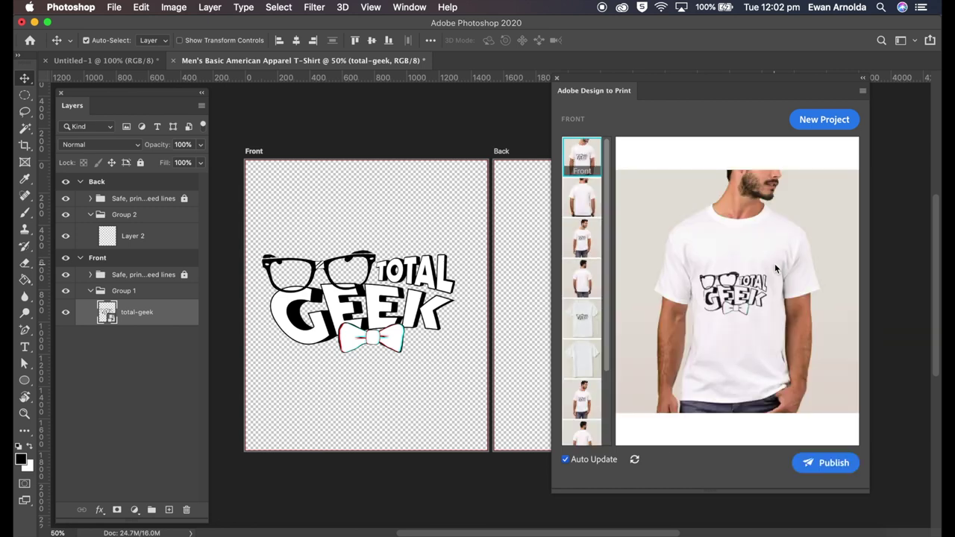
{"action": "left_click_drag", "start_coordinate": [413, 262], "coordinate": [416, 222]}
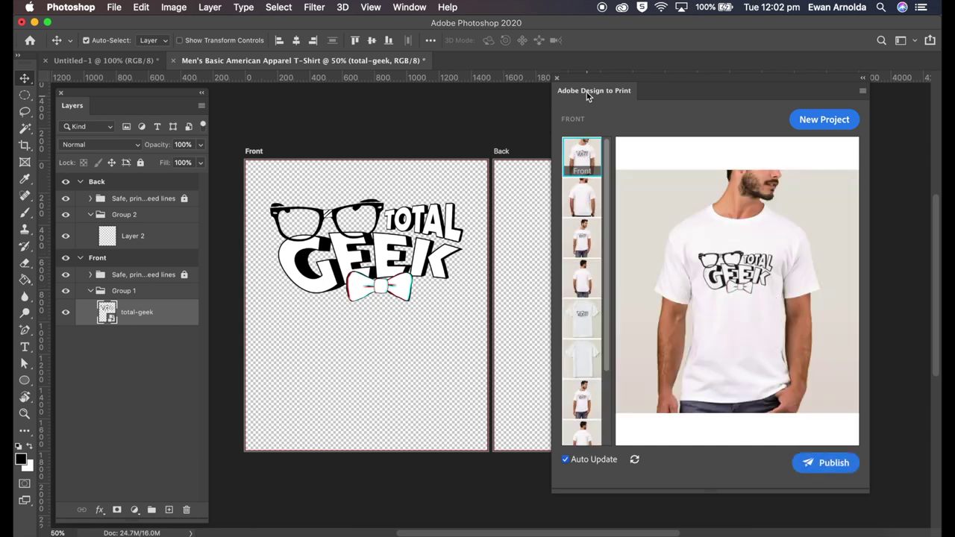
{"action": "left_click_drag", "start_coordinate": [588, 96], "coordinate": [659, 103]}
{"action": "left_click", "coordinate": [660, 216]}
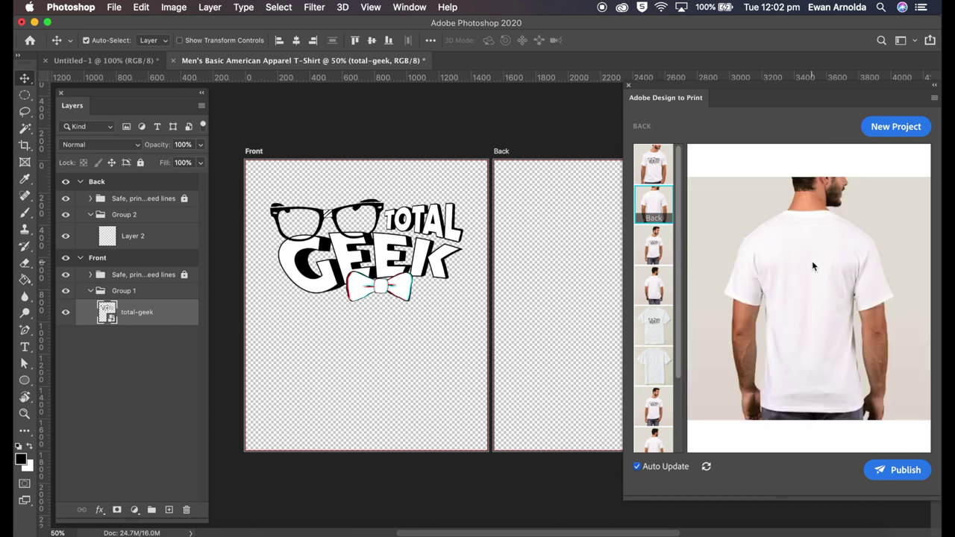
Step: Duplicate the total-geek layer and move the copy into the Back artboard's Group 2
{"action": "right_click", "coordinate": [147, 318]}
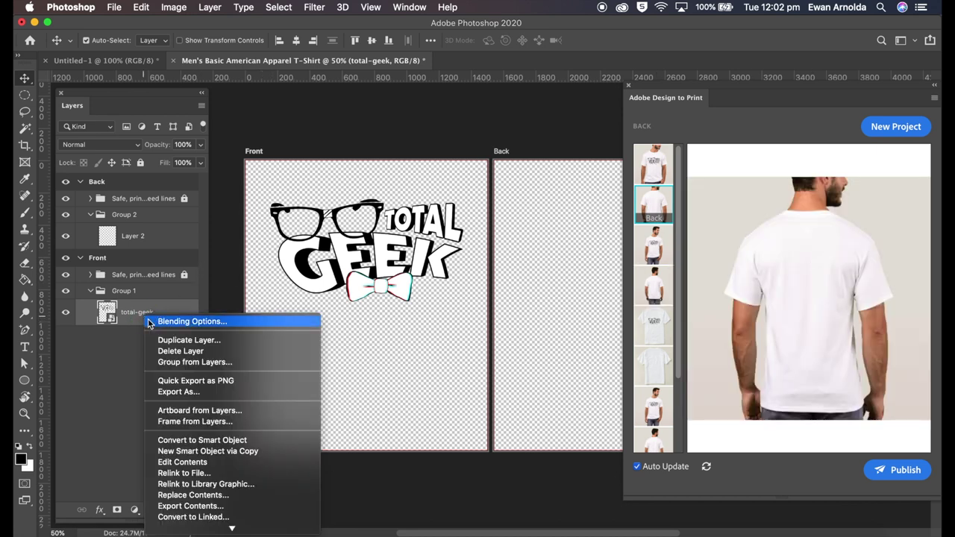
{"action": "left_click", "coordinate": [168, 341]}
{"action": "left_click", "coordinate": [668, 261]}
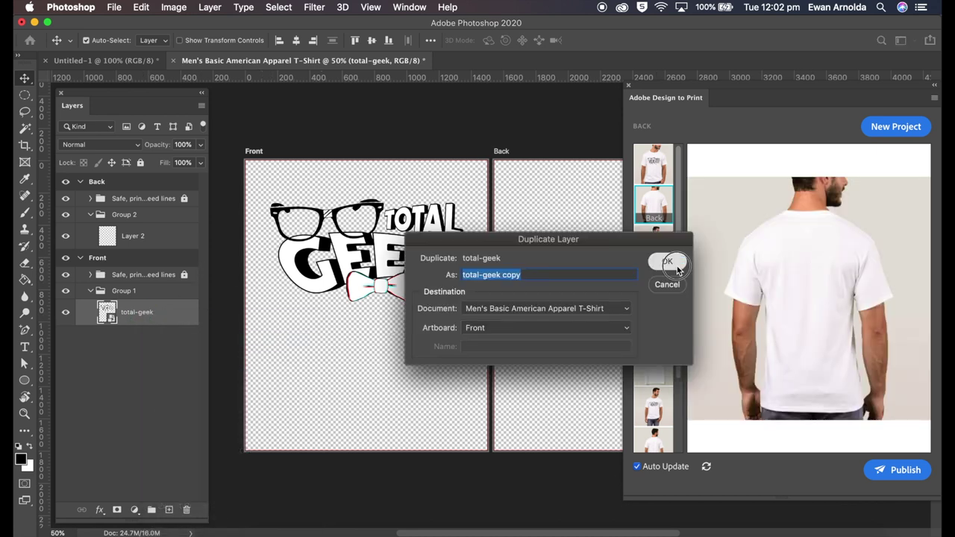
{"action": "left_click_drag", "start_coordinate": [166, 312], "coordinate": [156, 235]}
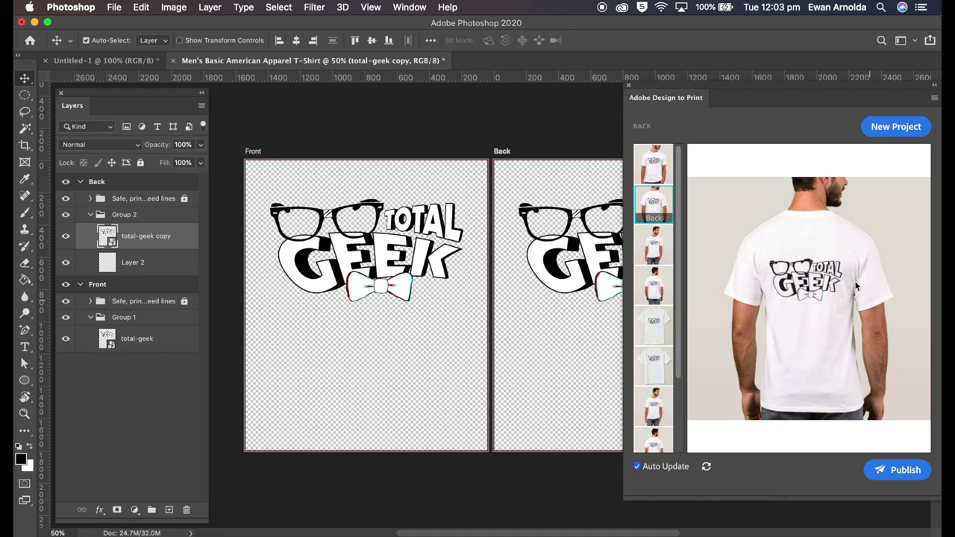
Step: Check the front, back, model and flat Design Front/Back preview views of the shirt
{"action": "left_click", "coordinate": [661, 165]}
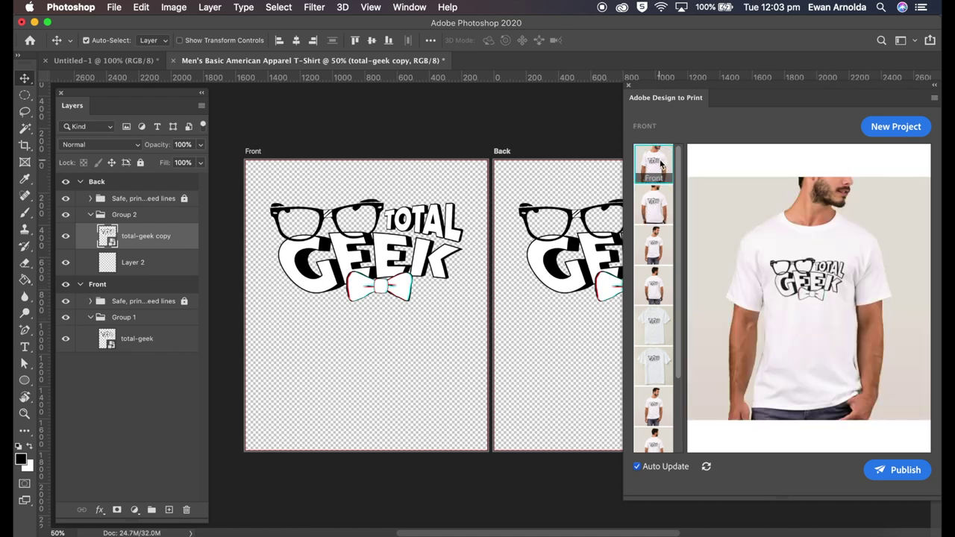
{"action": "left_click", "coordinate": [663, 197]}
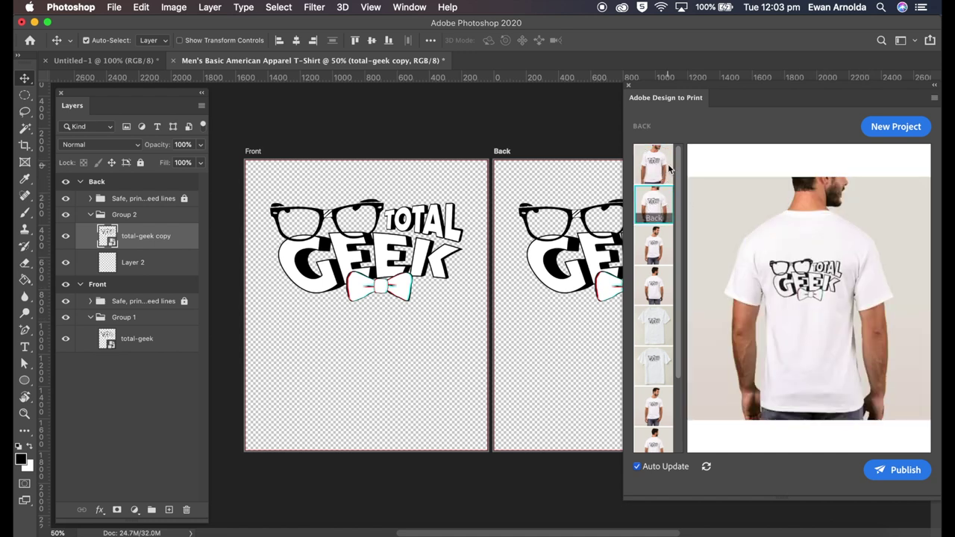
{"action": "left_click", "coordinate": [670, 170]}
{"action": "left_click", "coordinate": [666, 254]}
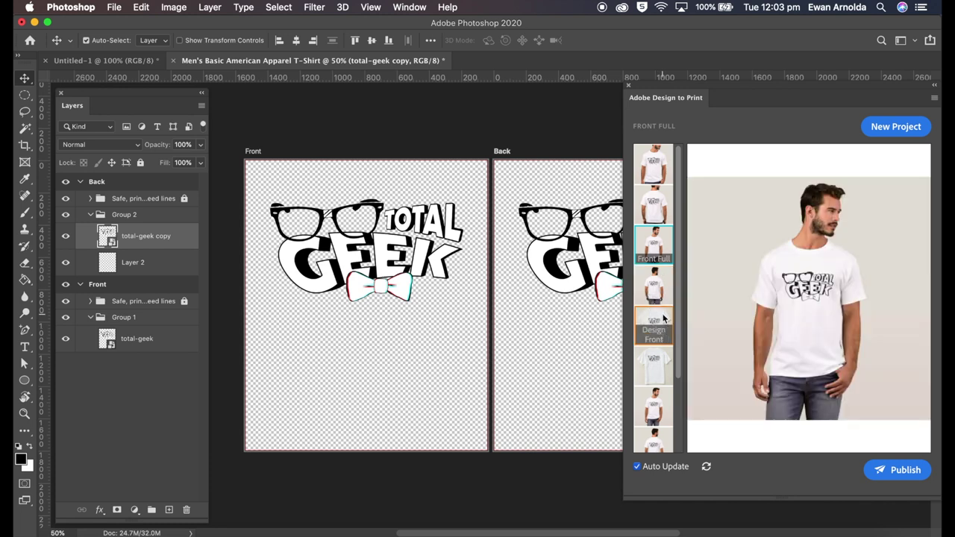
{"action": "left_click", "coordinate": [662, 328]}
{"action": "left_click", "coordinate": [658, 378]}
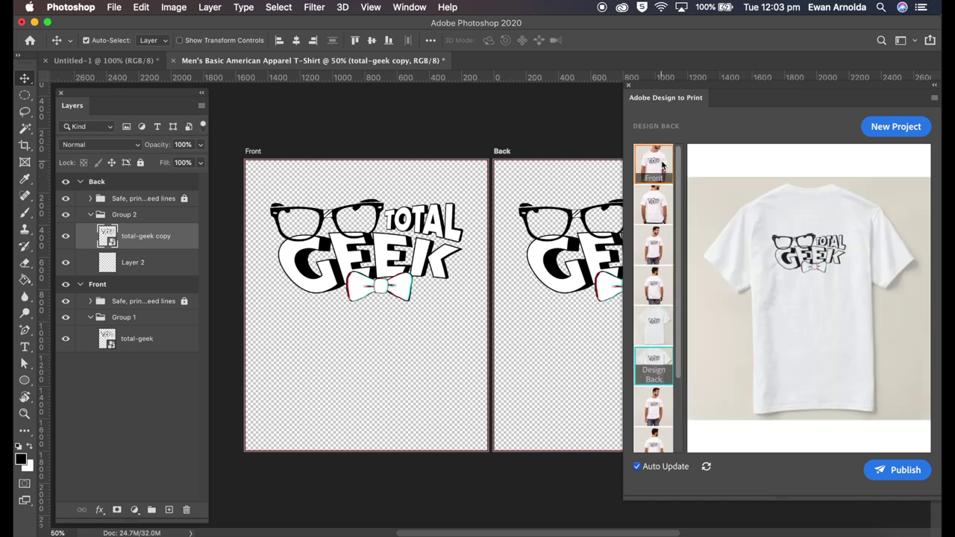
{"action": "left_click", "coordinate": [662, 165]}
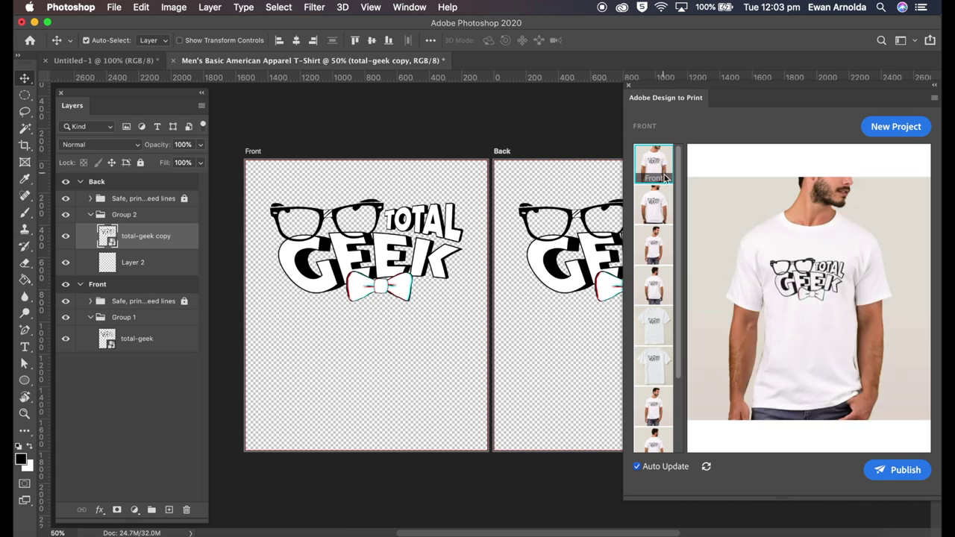
Step: Hide the total-geek copy on the Back artboard and confirm the back preview is blank
{"action": "left_click", "coordinate": [66, 236]}
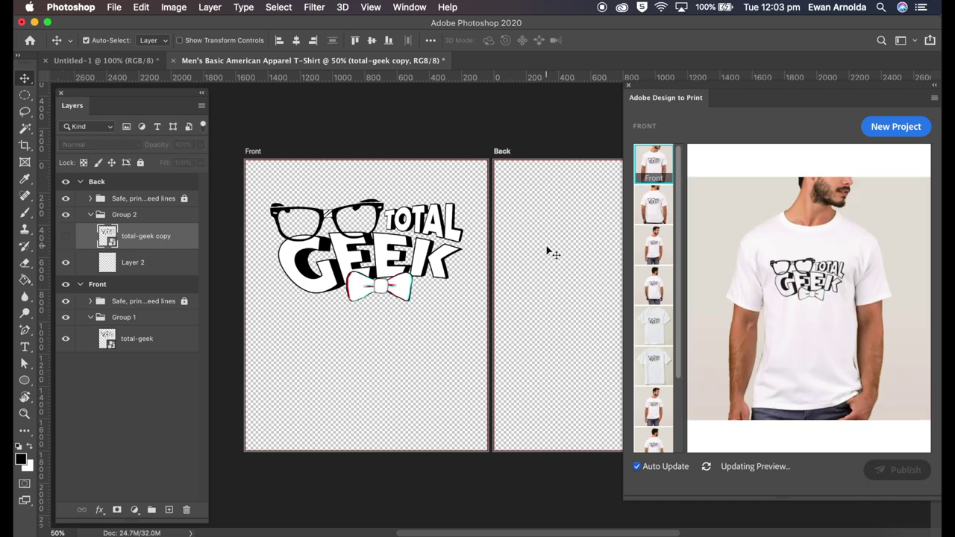
{"action": "left_click", "coordinate": [660, 214]}
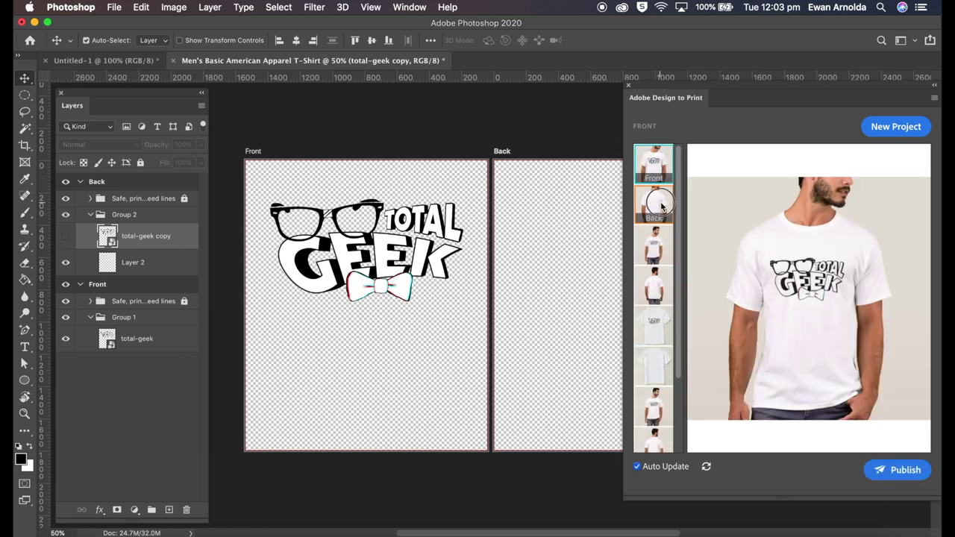
{"action": "left_click", "coordinate": [655, 163]}
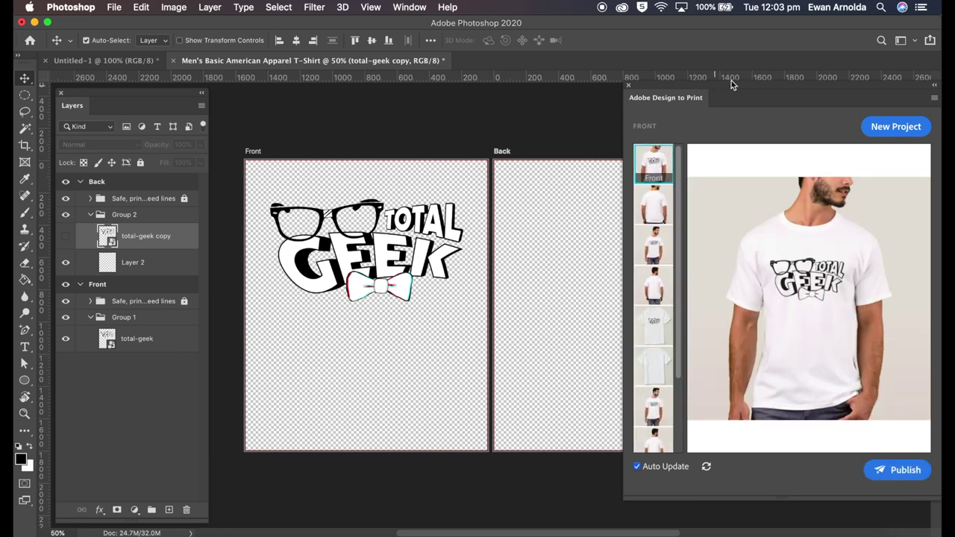
{"action": "left_click_drag", "start_coordinate": [731, 84], "coordinate": [584, 86]}
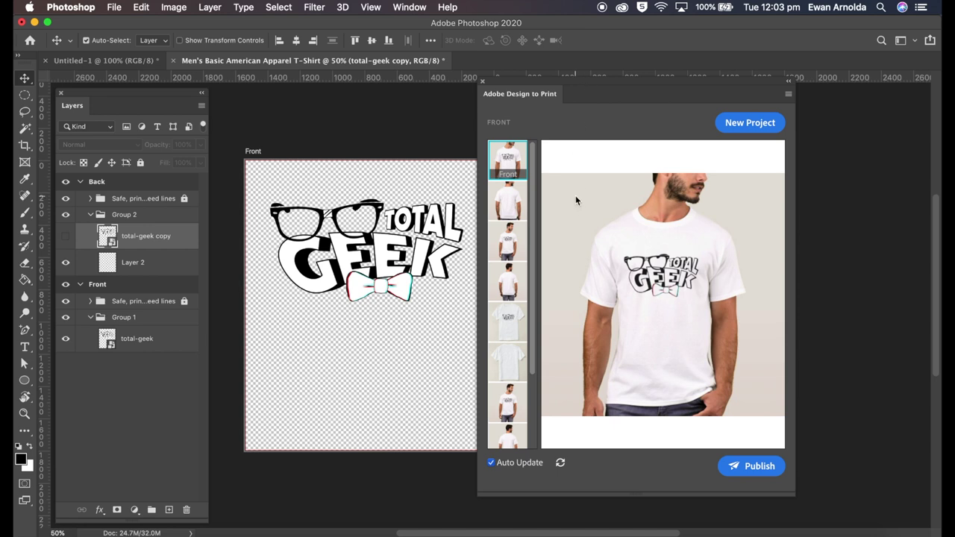
Step: Publish the shirt design as a Flattened Image Upload
{"action": "left_click", "coordinate": [743, 467]}
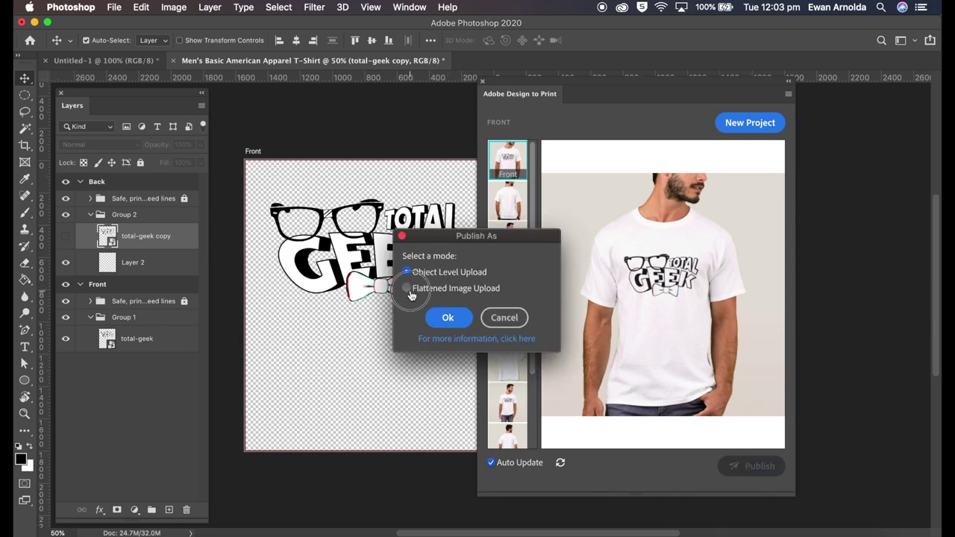
{"action": "left_click", "coordinate": [409, 292]}
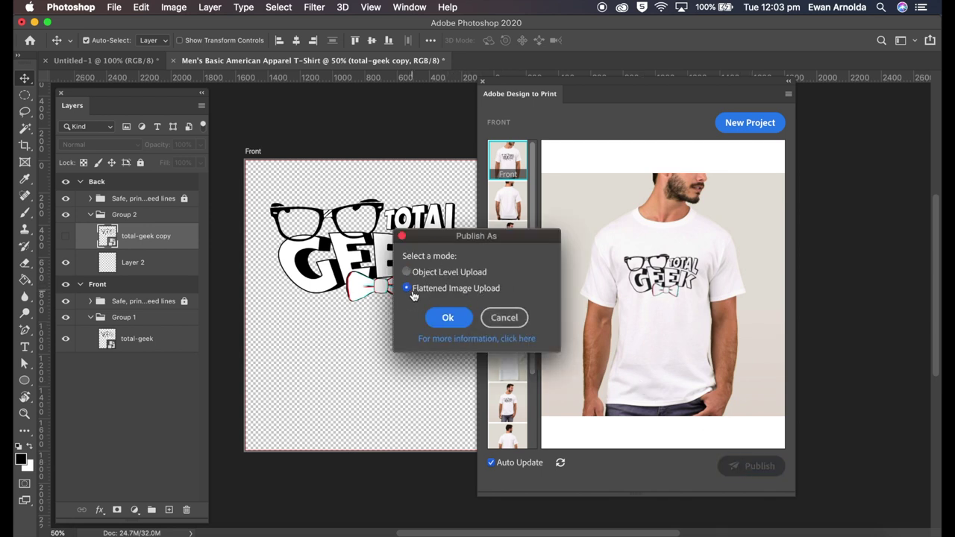
{"action": "left_click", "coordinate": [448, 318]}
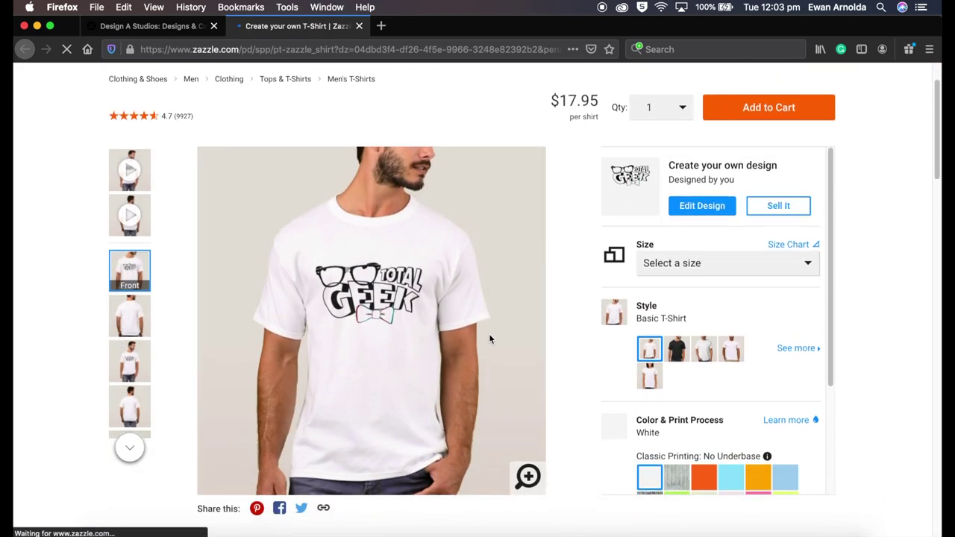
{"action": "scroll", "coordinate": [490, 336], "scroll_direction": "down", "scroll_amount": 5}
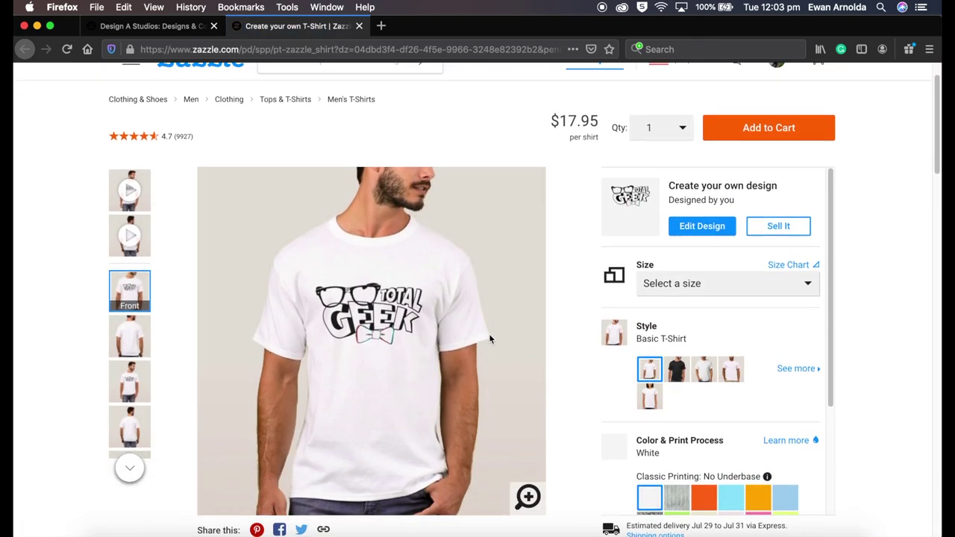
{"action": "scroll", "coordinate": [489, 339], "scroll_direction": "up", "scroll_amount": 5}
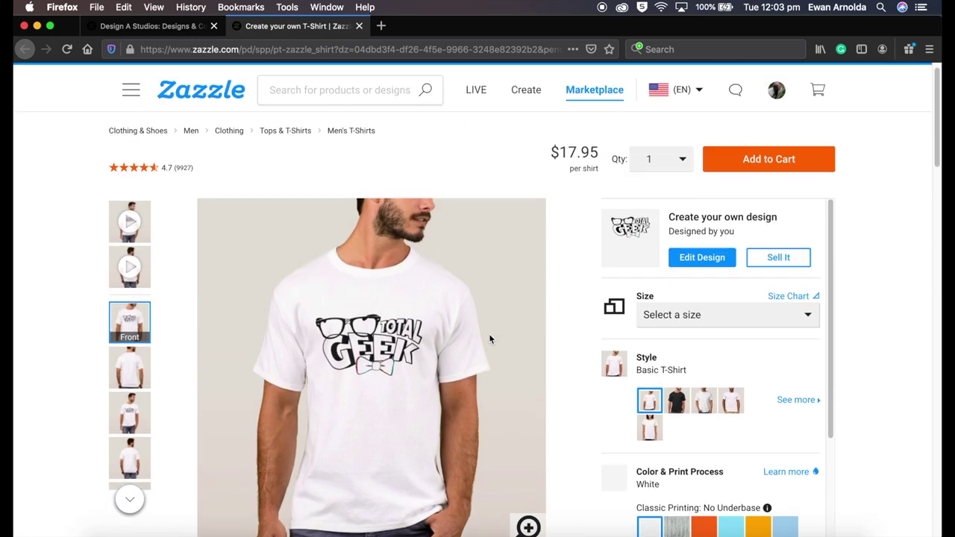
{"action": "scroll", "coordinate": [490, 336], "scroll_direction": "down", "scroll_amount": 2}
{"action": "scroll", "coordinate": [299, 305], "scroll_direction": "down", "scroll_amount": 4}
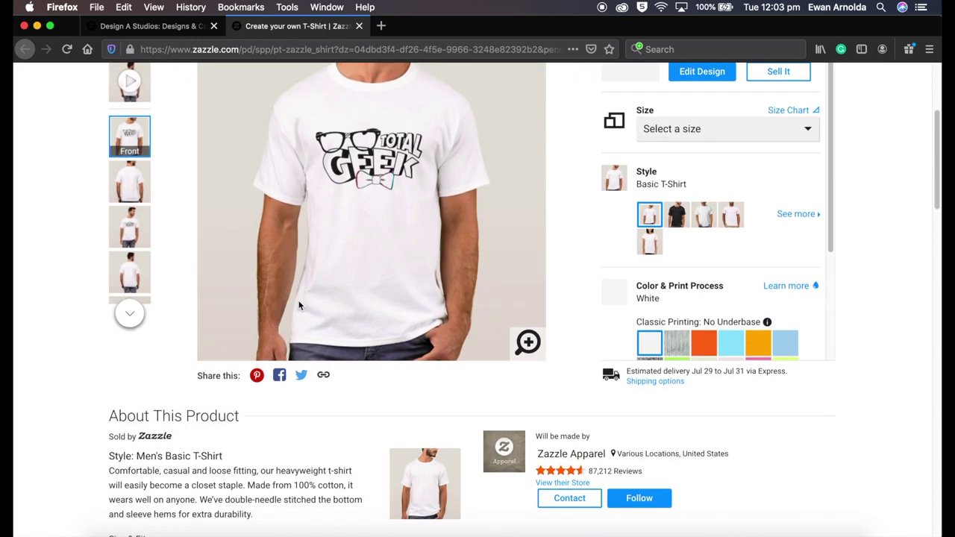
{"action": "scroll", "coordinate": [299, 305], "scroll_direction": "down", "scroll_amount": 2}
{"action": "scroll", "coordinate": [299, 305], "scroll_direction": "up", "scroll_amount": 6}
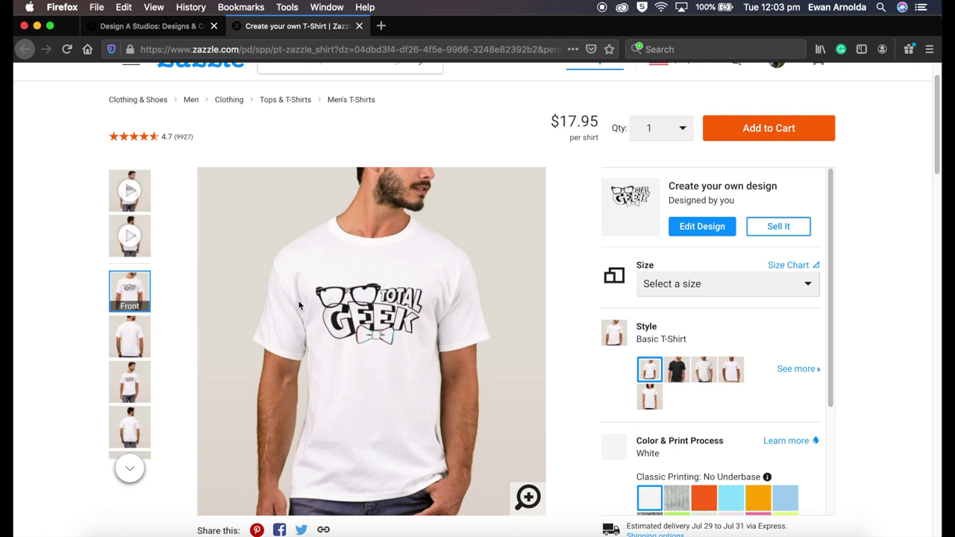
Step: Open the Sell It form for the Total Geek shirt, scroll through it, and return to Photoshop
{"action": "left_click", "coordinate": [779, 228]}
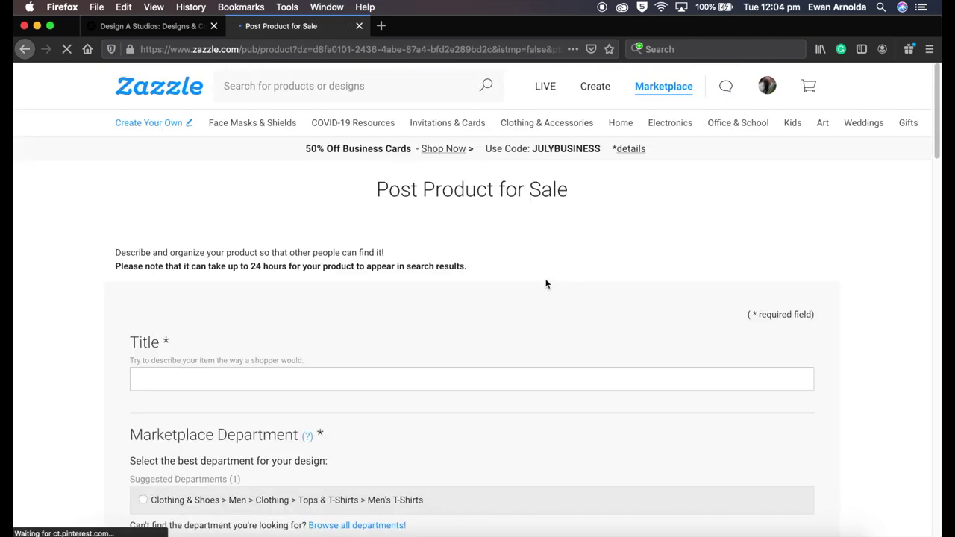
{"action": "scroll", "coordinate": [496, 287], "scroll_direction": "down", "scroll_amount": 3}
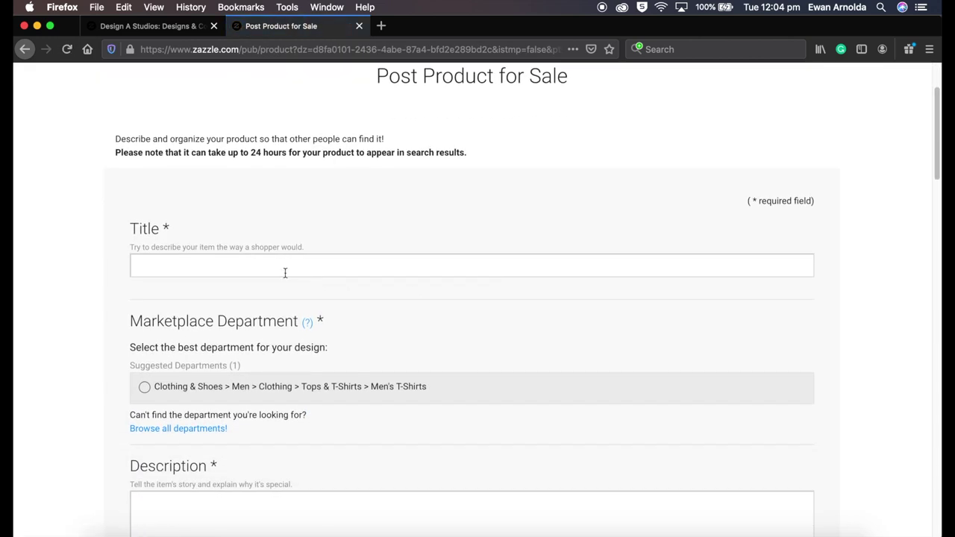
{"action": "scroll", "coordinate": [285, 273], "scroll_direction": "down", "scroll_amount": 15}
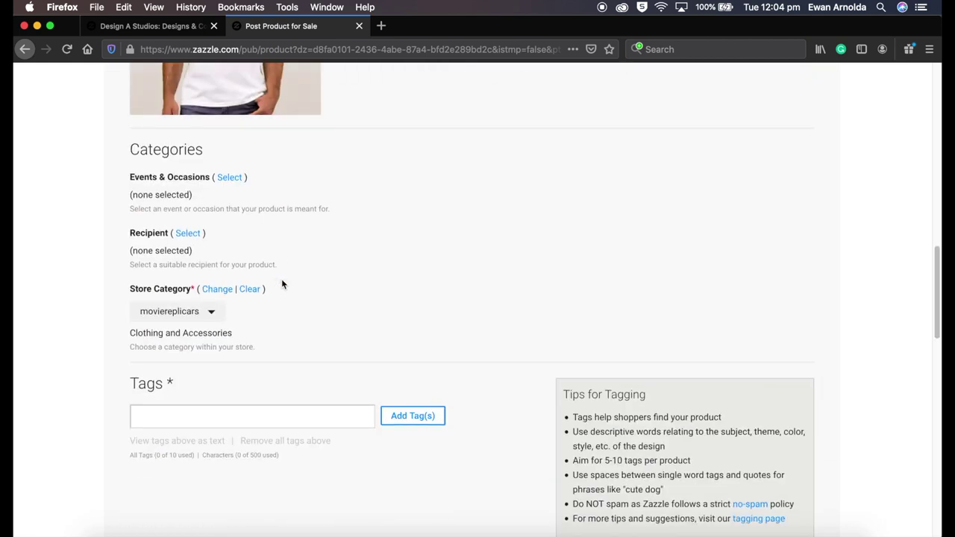
{"action": "scroll", "coordinate": [281, 280], "scroll_direction": "down", "scroll_amount": 8}
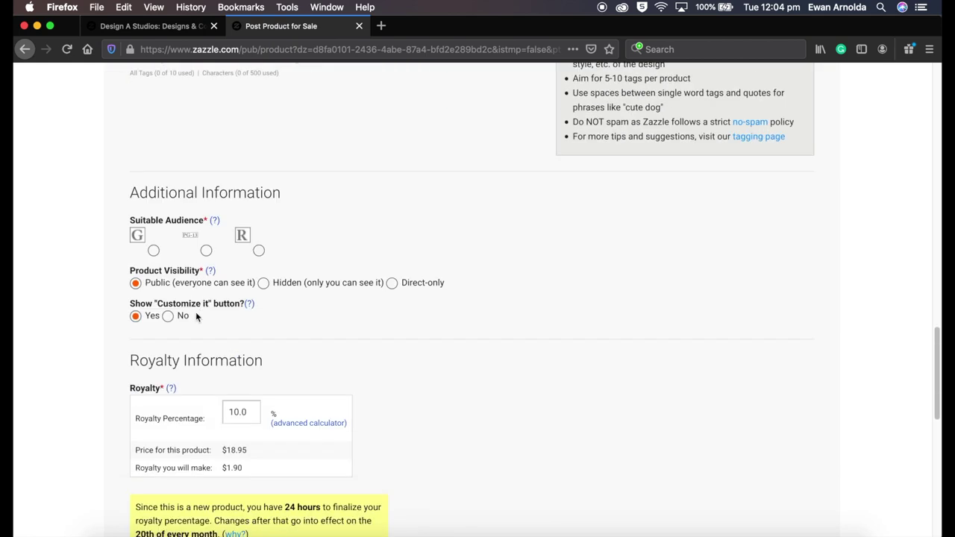
{"action": "scroll", "coordinate": [241, 406], "scroll_direction": "down", "scroll_amount": 2}
{"action": "scroll", "coordinate": [248, 375], "scroll_direction": "down", "scroll_amount": 4}
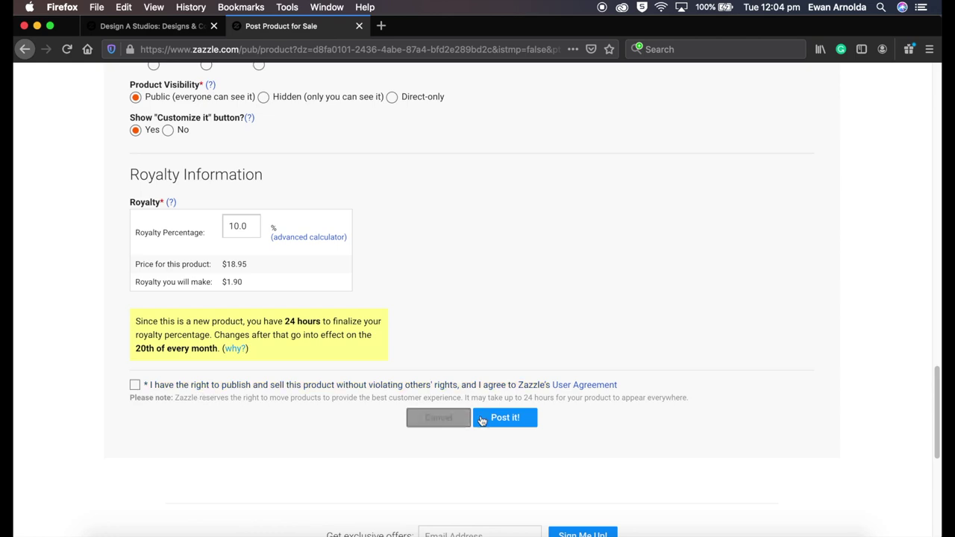
{"action": "scroll", "coordinate": [288, 394], "scroll_direction": "up", "scroll_amount": 8}
{"action": "scroll", "coordinate": [274, 369], "scroll_direction": "up", "scroll_amount": 20}
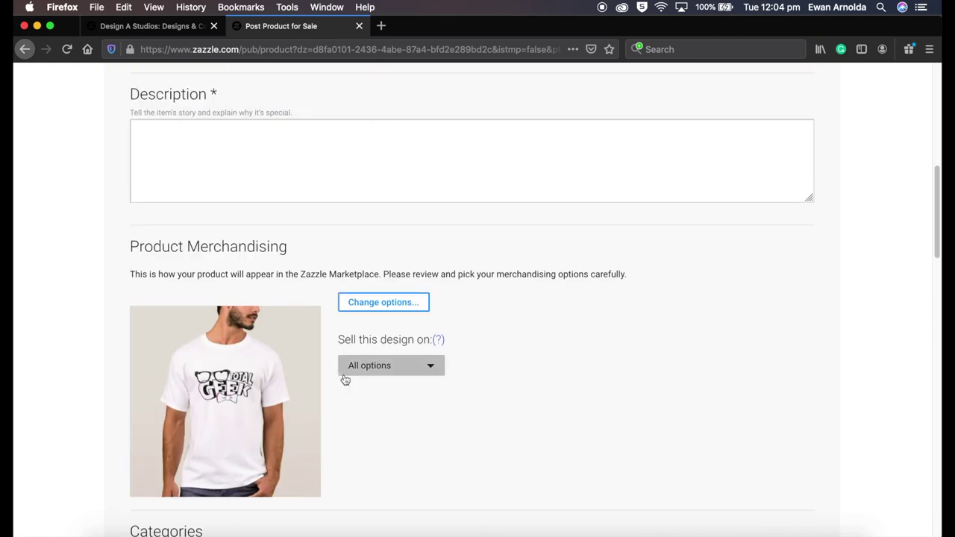
{"action": "scroll", "coordinate": [335, 381], "scroll_direction": "up", "scroll_amount": 4}
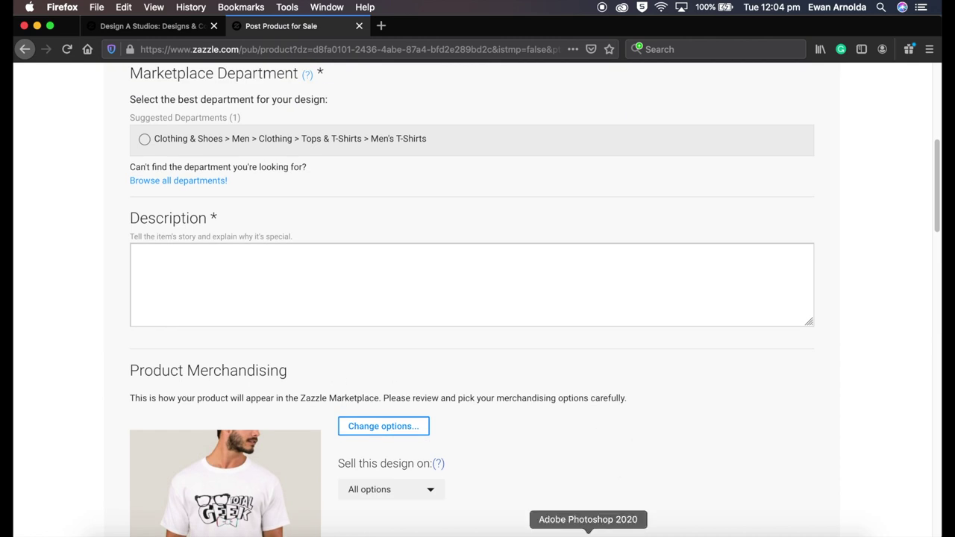
{"action": "left_click", "coordinate": [586, 527]}
{"action": "left_click_drag", "start_coordinate": [525, 85], "coordinate": [632, 79]}
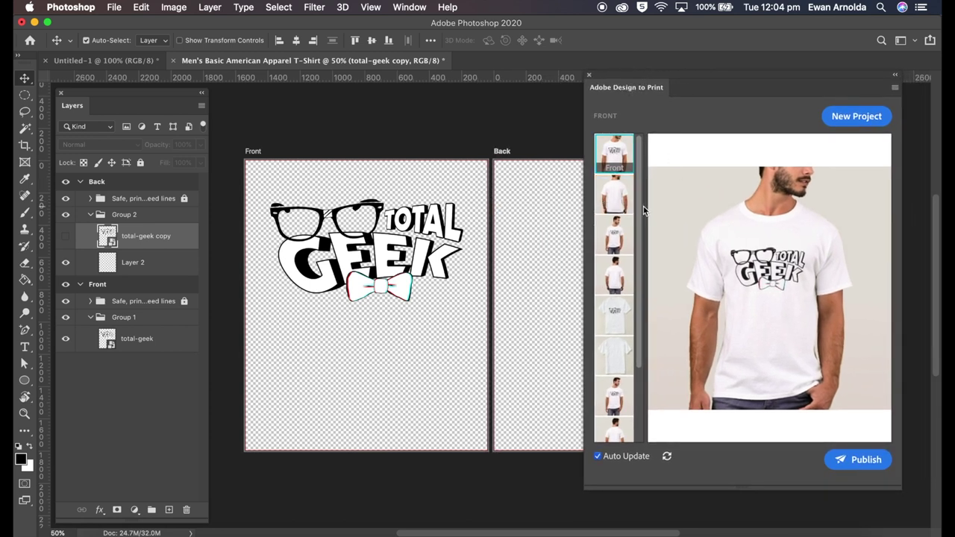
Step: Start a new project and browse Invitations & Stationery > Greeting Cards
{"action": "left_click", "coordinate": [849, 119]}
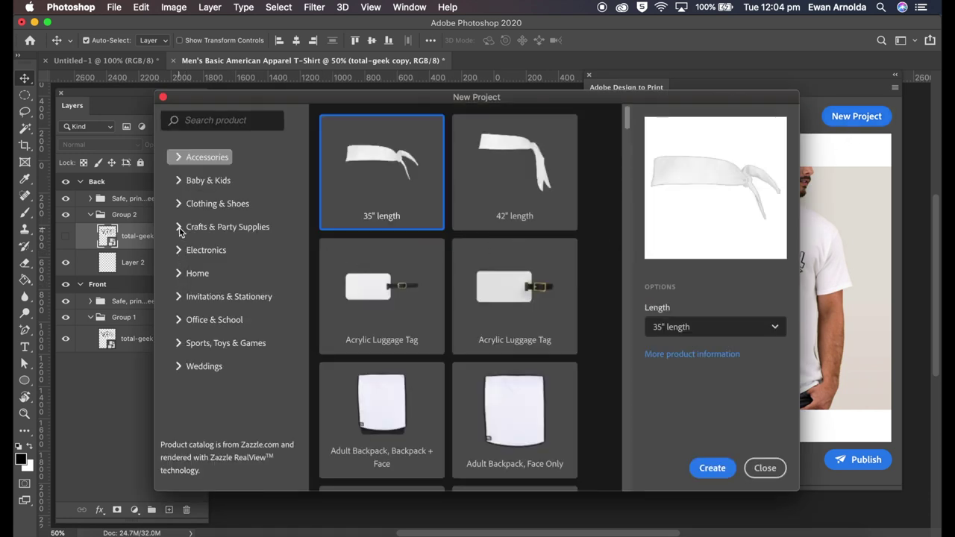
{"action": "left_click", "coordinate": [183, 297]}
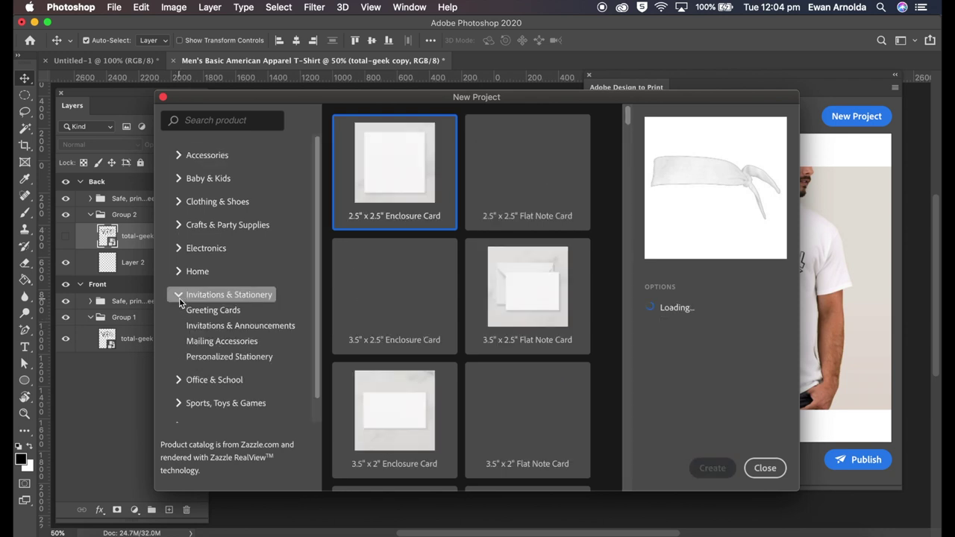
{"action": "left_click", "coordinate": [227, 312]}
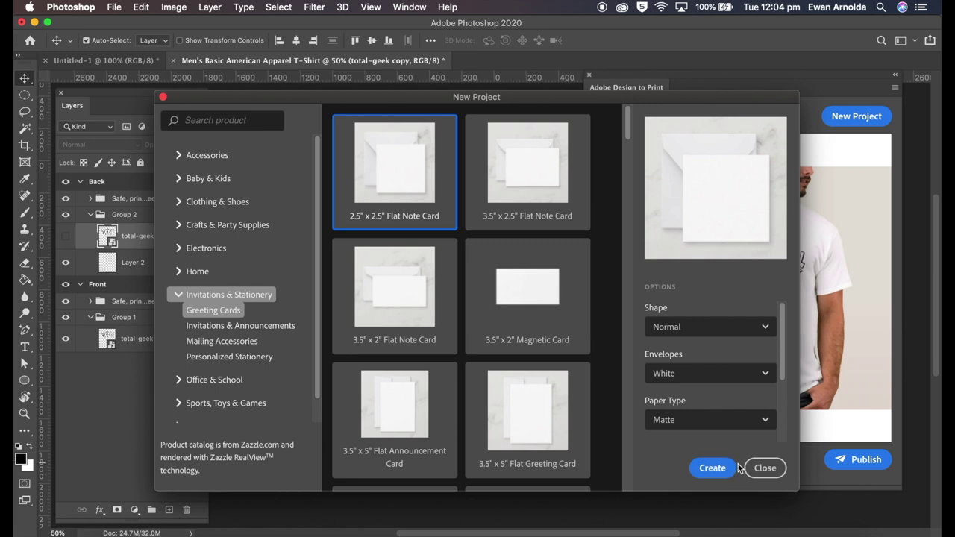
Step: Set the 2.5" Flat Note Card to Rounded shape, white envelope and matte paper, then create it
{"action": "left_click", "coordinate": [681, 328]}
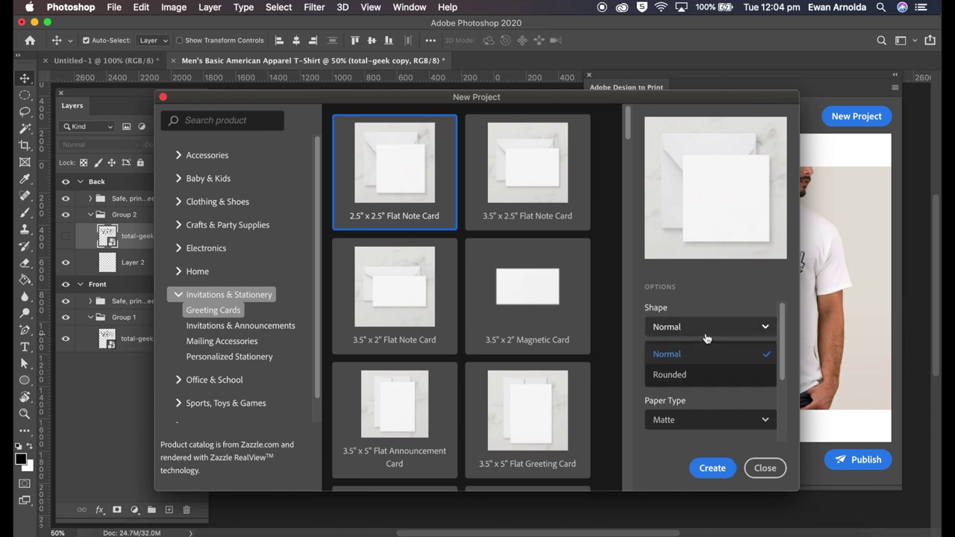
{"action": "left_click", "coordinate": [678, 380]}
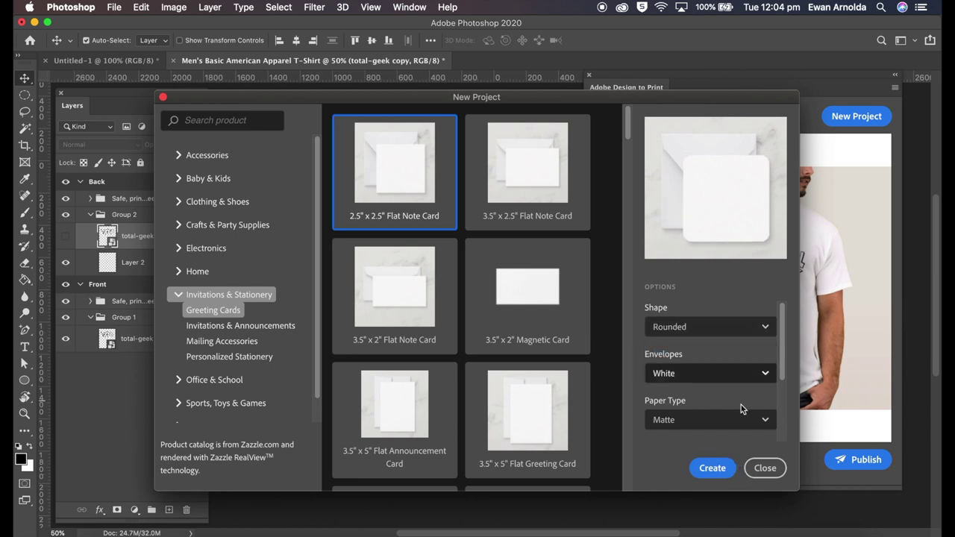
{"action": "left_click", "coordinate": [679, 374]}
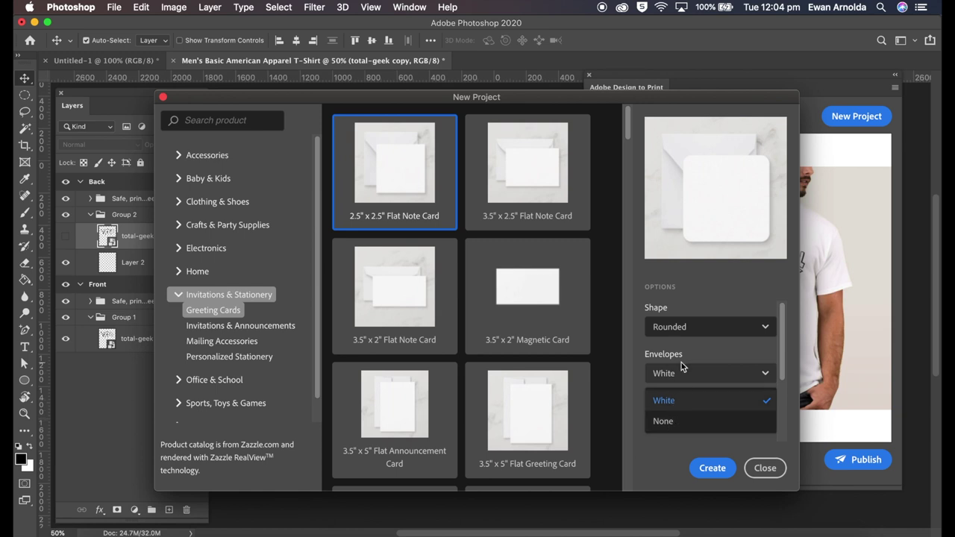
{"action": "left_click", "coordinate": [683, 372]}
{"action": "left_click", "coordinate": [697, 419]}
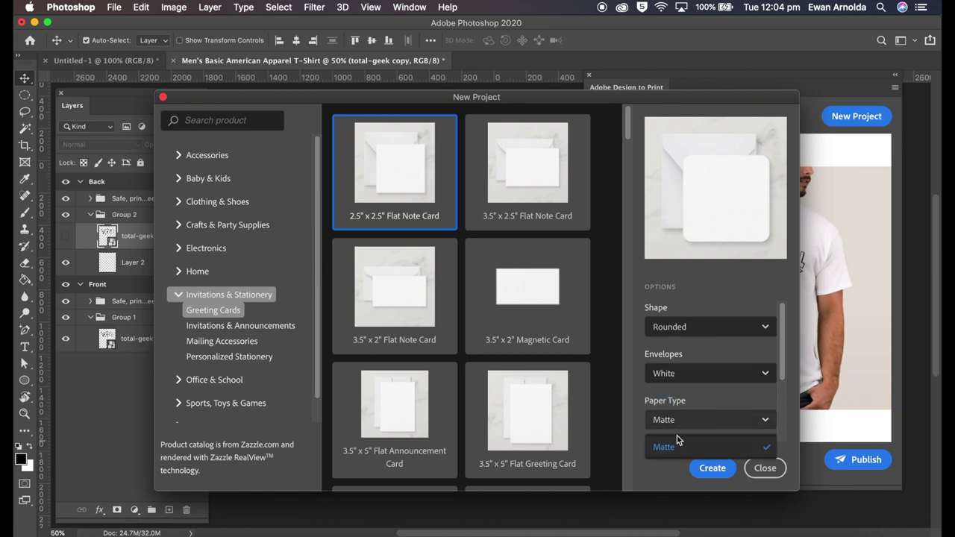
{"action": "left_click", "coordinate": [678, 450]}
{"action": "left_click", "coordinate": [720, 472]}
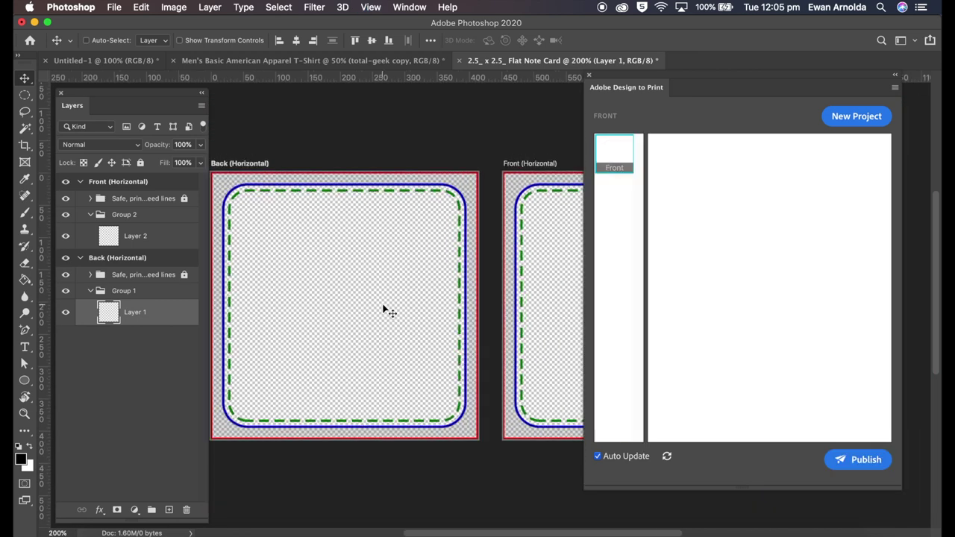
Step: Place total-geek.png from Finder onto the note card's Back artboard and commit it
{"action": "key", "text": "super+minus"}
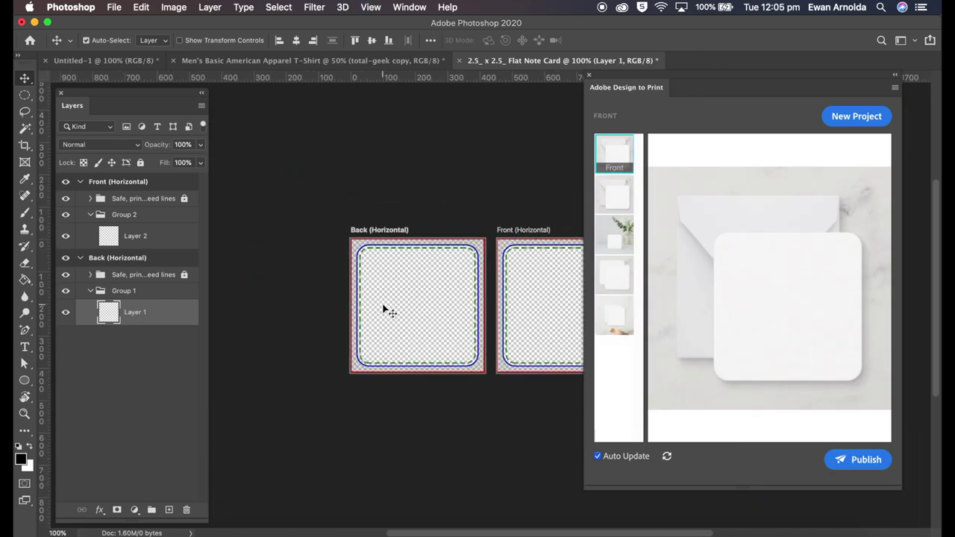
{"action": "key", "text": "super+plus"}
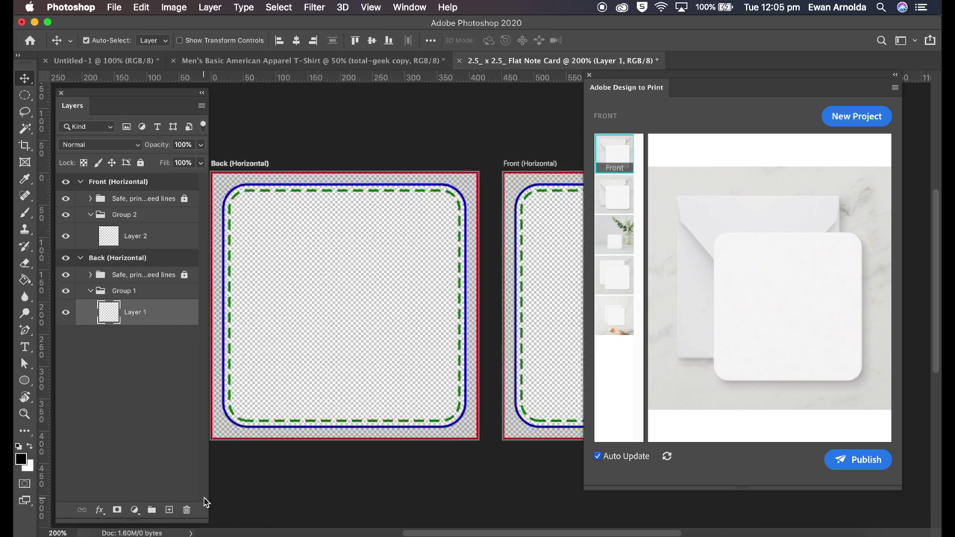
{"action": "left_click", "coordinate": [109, 532]}
{"action": "left_click_drag", "start_coordinate": [566, 366], "coordinate": [339, 249]}
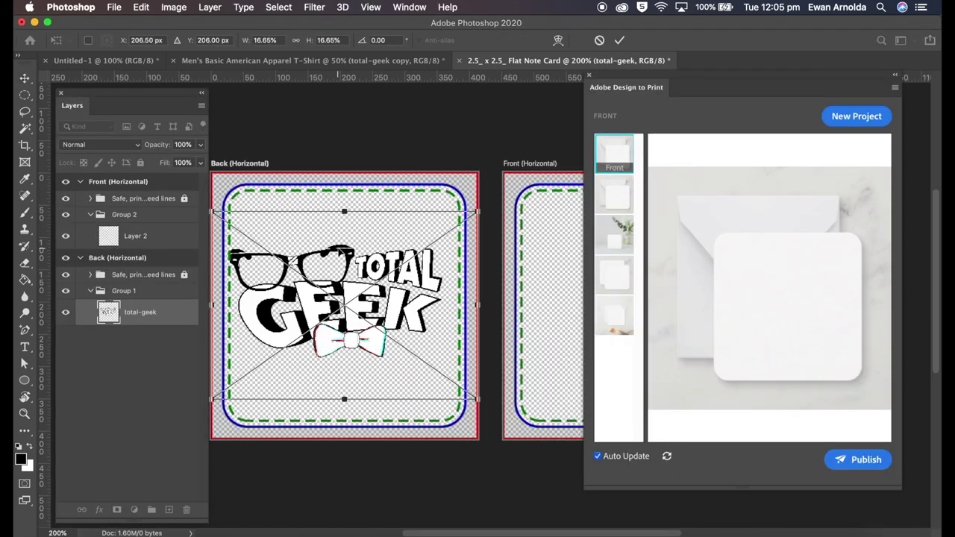
{"action": "left_click", "coordinate": [619, 40]}
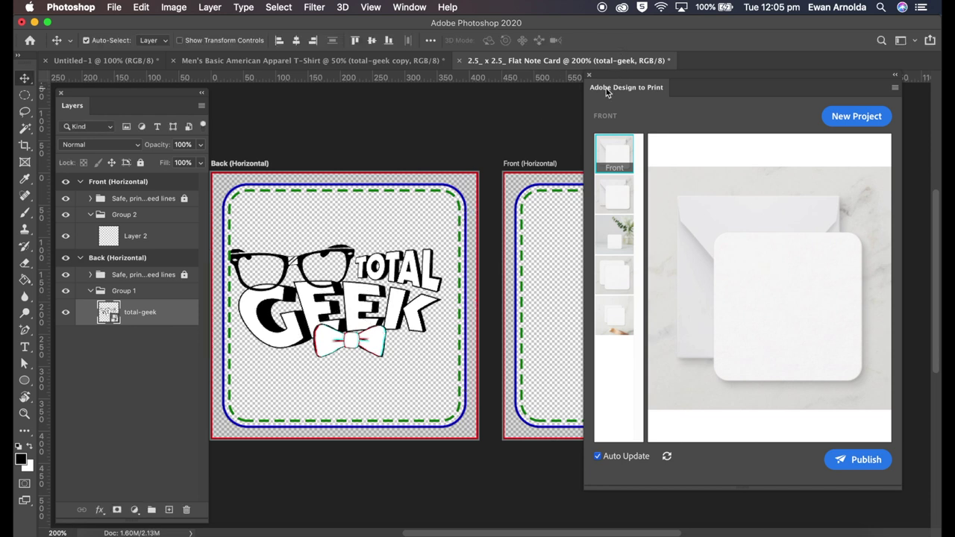
{"action": "left_click_drag", "start_coordinate": [612, 90], "coordinate": [677, 143]}
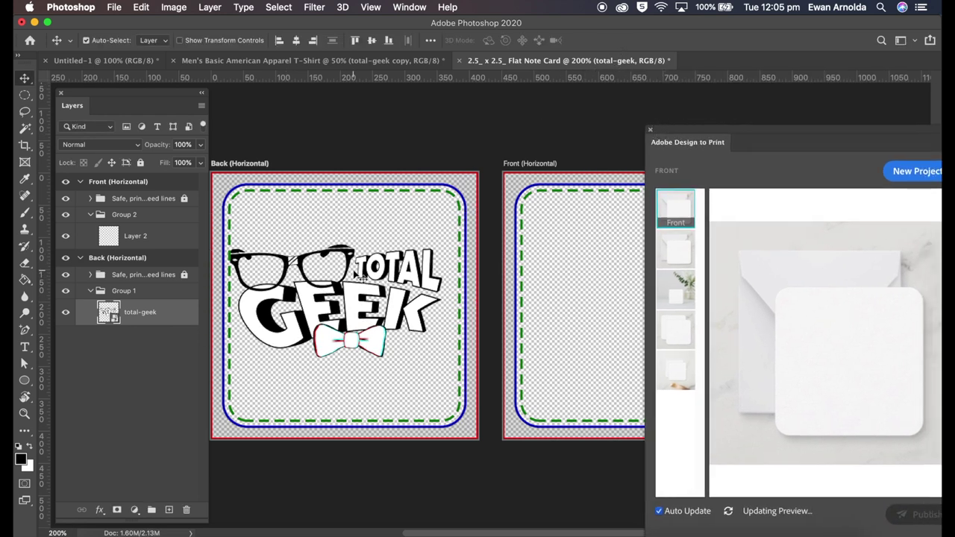
Step: Scale the total-geek image down slightly and position it on the Front artboard
{"action": "key", "text": "super+t"}
{"action": "left_click_drag", "start_coordinate": [469, 303], "coordinate": [429, 306]}
{"action": "left_click", "coordinate": [620, 40]}
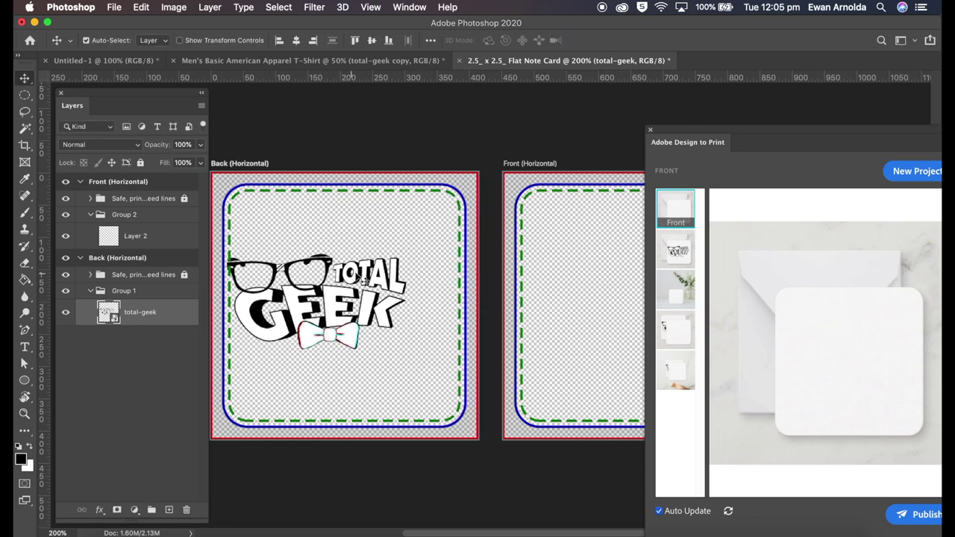
{"action": "left_click_drag", "start_coordinate": [407, 295], "coordinate": [706, 295]}
{"action": "left_click_drag", "start_coordinate": [705, 144], "coordinate": [783, 144]}
{"action": "left_click_drag", "start_coordinate": [638, 267], "coordinate": [670, 267]}
{"action": "left_click_drag", "start_coordinate": [758, 135], "coordinate": [740, 322]}
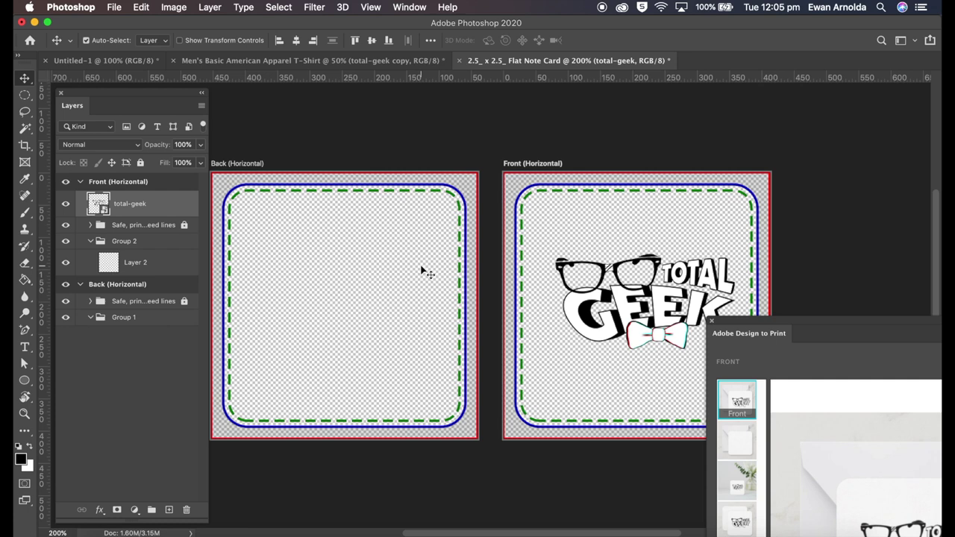
Step: Drag the Design to Print panel back into the workspace to show the updated Total Geek note card mockup
{"action": "left_click_drag", "start_coordinate": [809, 329], "coordinate": [617, 131]}
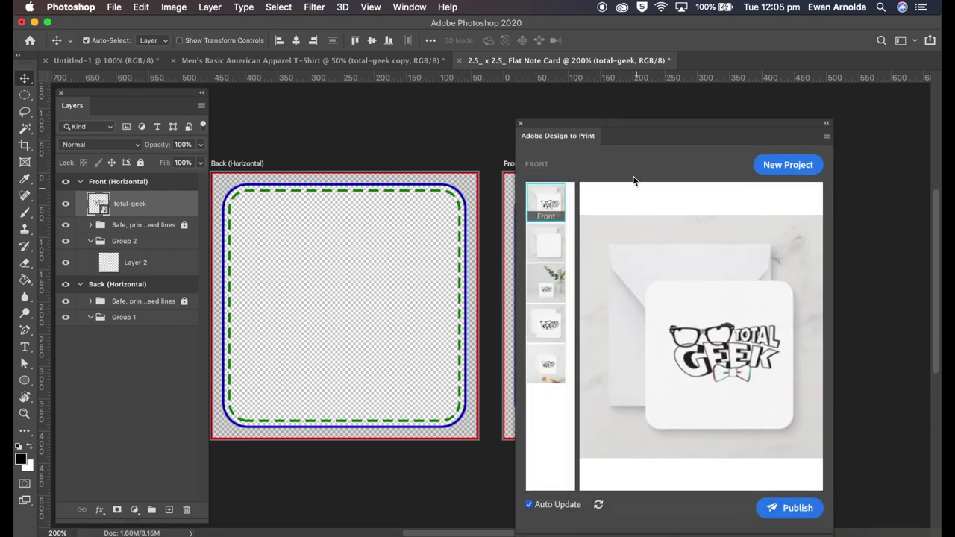
{"action": "left_click_drag", "start_coordinate": [621, 124], "coordinate": [646, 100]}
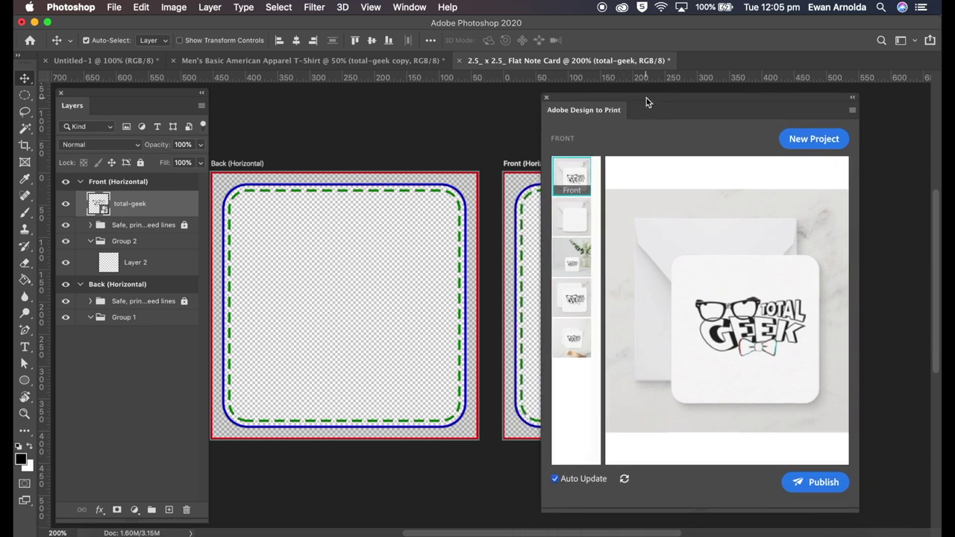